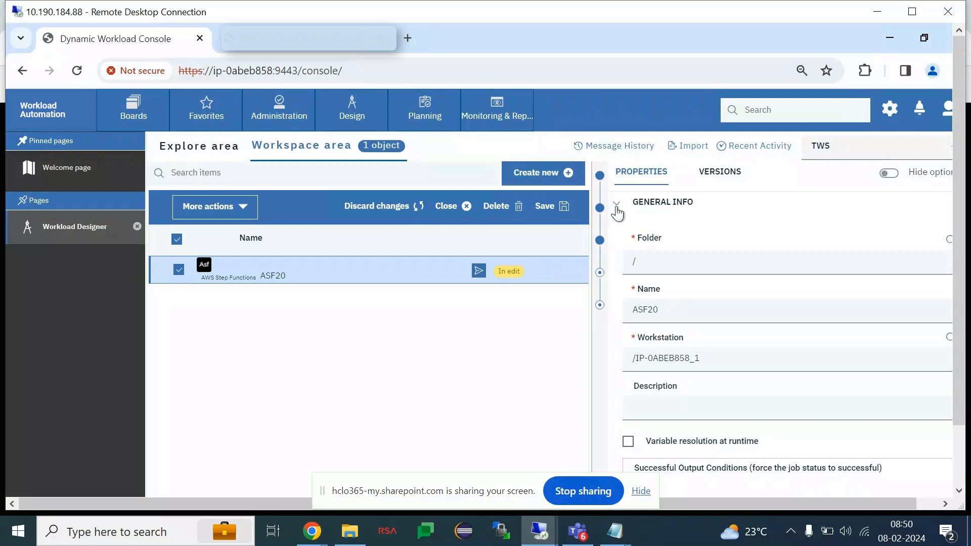
{"action": "left_click", "coordinate": [617, 203]}
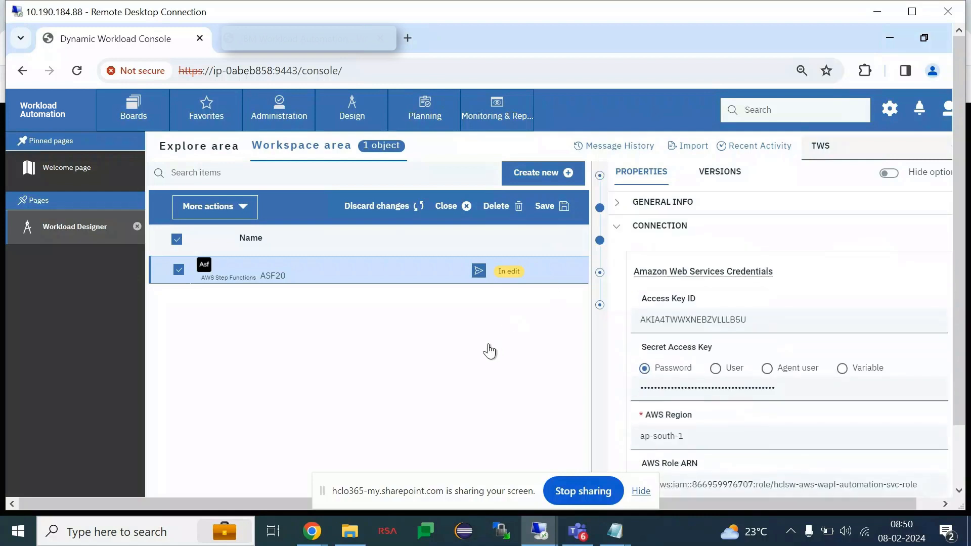
{"action": "left_click", "coordinate": [618, 232]}
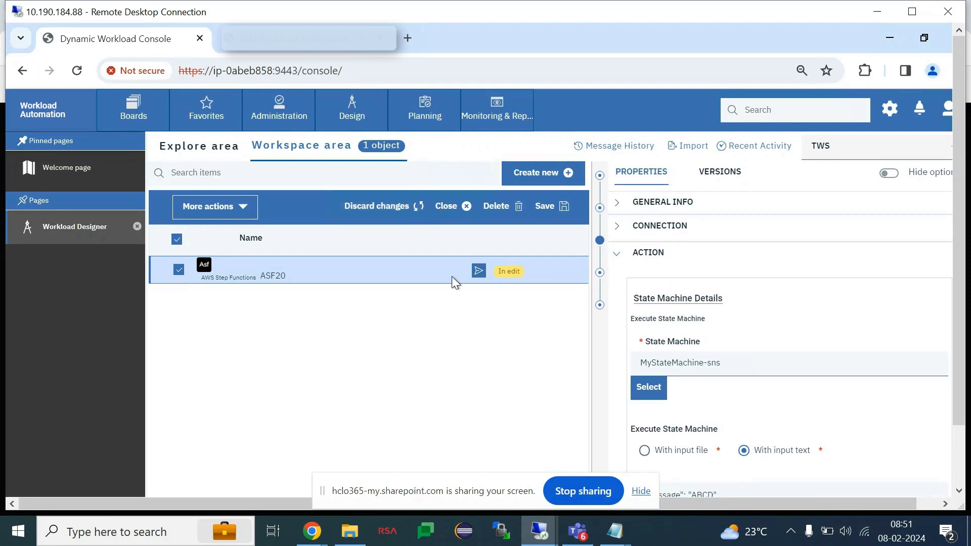
{"action": "left_click", "coordinate": [349, 126]}
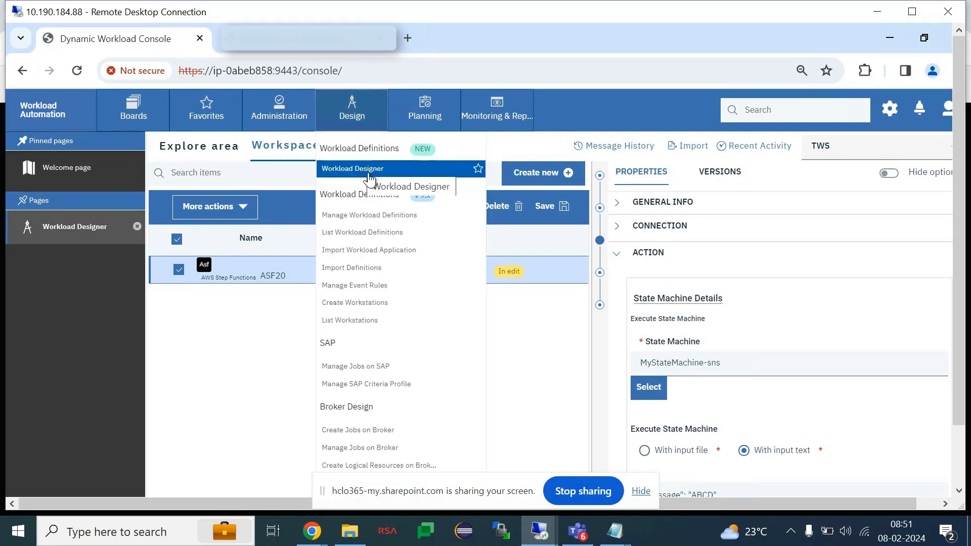
{"action": "left_click", "coordinate": [528, 346]}
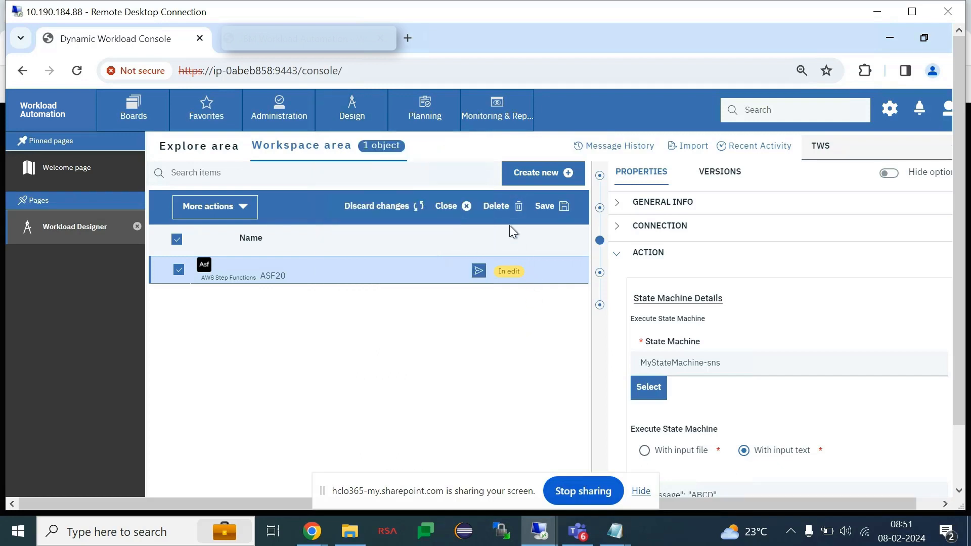
- Create a new job definition of type AWS Step Functions, finding the type by searching for "AWS STE"
{"action": "left_click", "coordinate": [542, 180]}
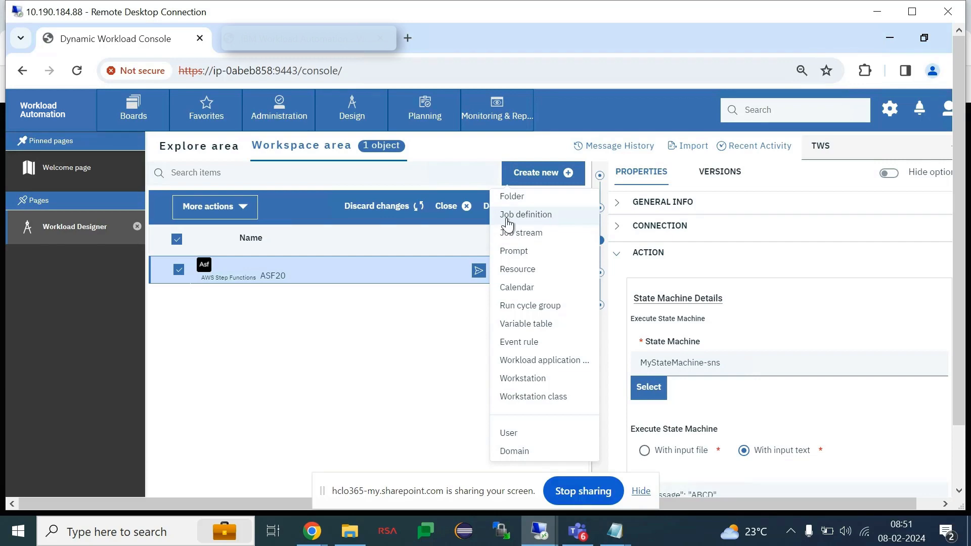
{"action": "left_click", "coordinate": [544, 221]}
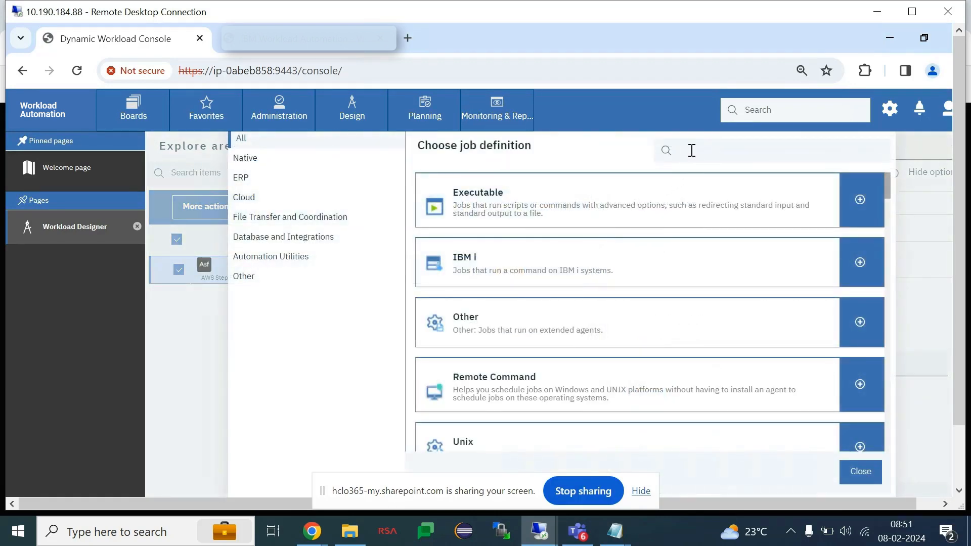
{"action": "left_click", "coordinate": [691, 151]}
{"action": "type", "text": "AWS STE"}
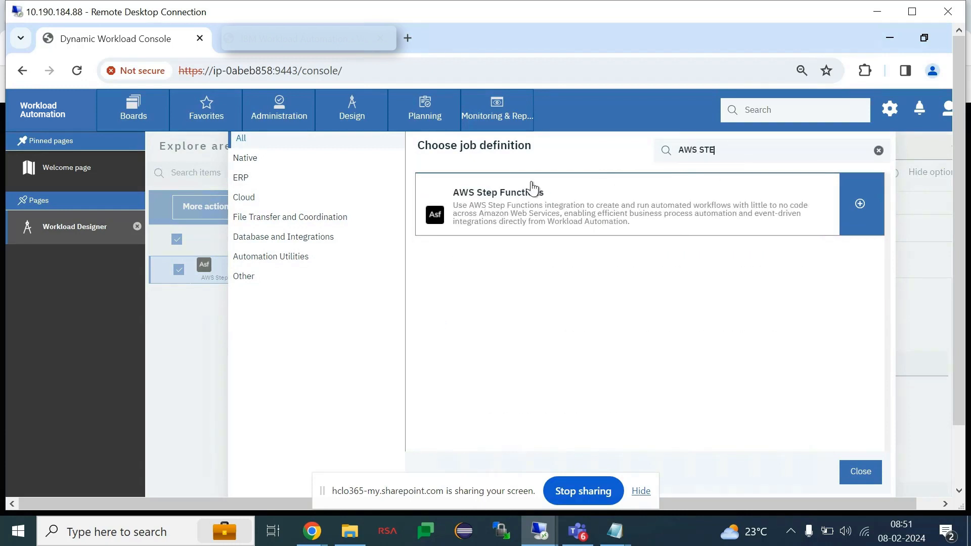
{"action": "left_click", "coordinate": [861, 207]}
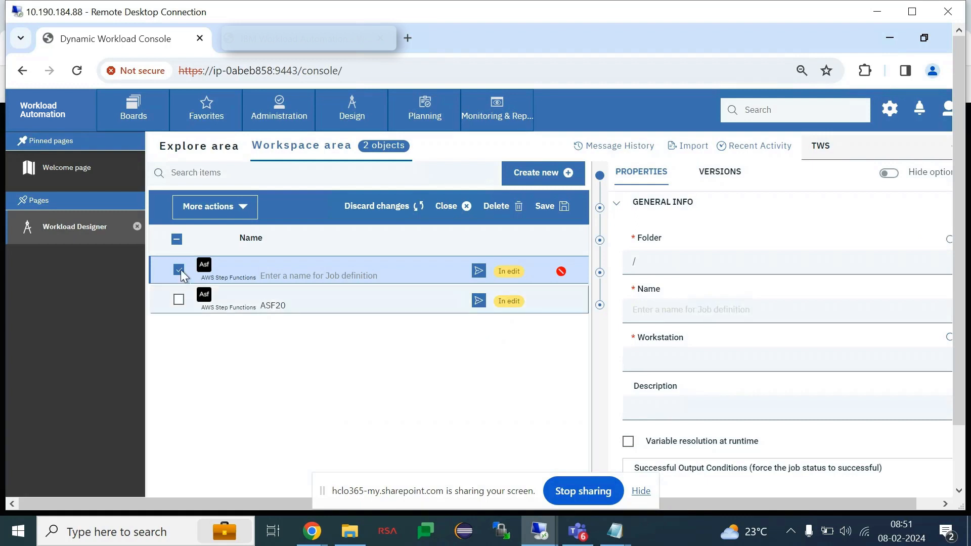
- Switch the selection from the new unnamed job definition to ASF20 and expand its general info
{"action": "left_click", "coordinate": [180, 271]}
{"action": "left_click", "coordinate": [179, 301]}
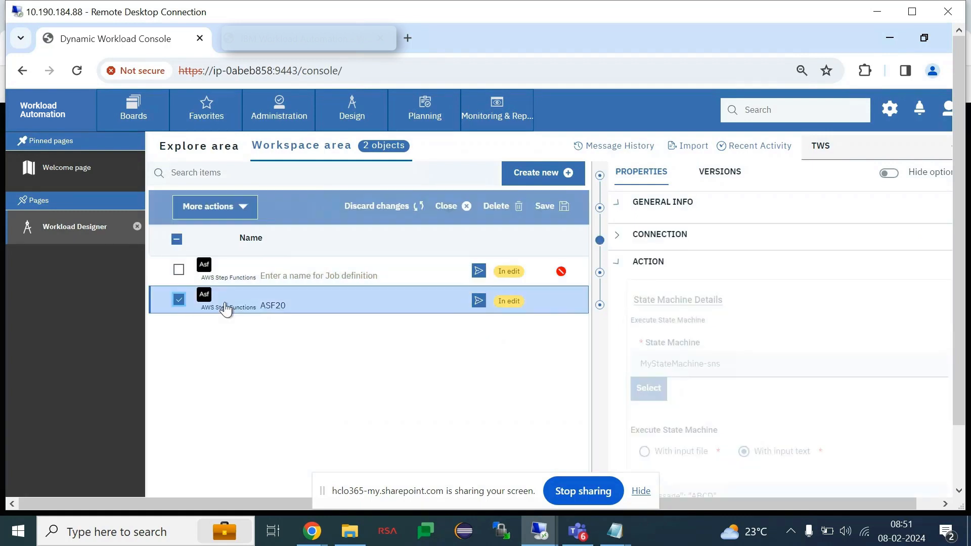
{"action": "left_click", "coordinate": [618, 205]}
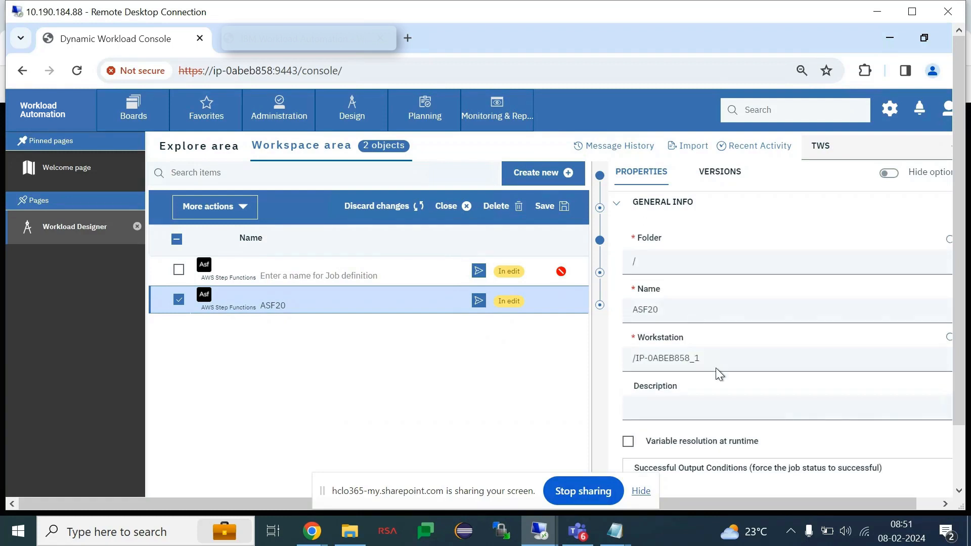
{"action": "scroll", "coordinate": [716, 370], "scroll_direction": "down", "scroll_amount": 5}
{"action": "scroll", "coordinate": [717, 369], "scroll_direction": "down", "scroll_amount": 4}
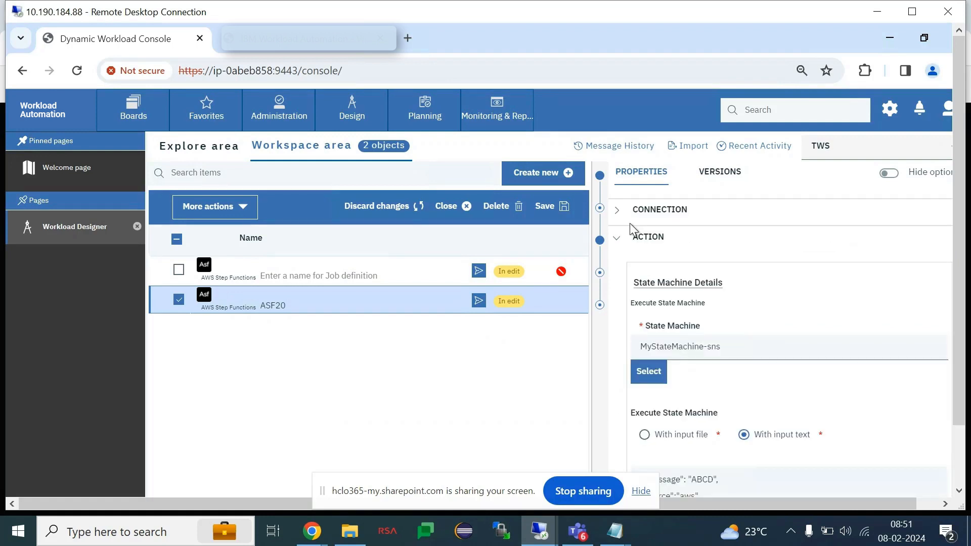
- Expand the connection settings of ASF20, test the AWS connection and dismiss the result message
{"action": "left_click", "coordinate": [618, 211]}
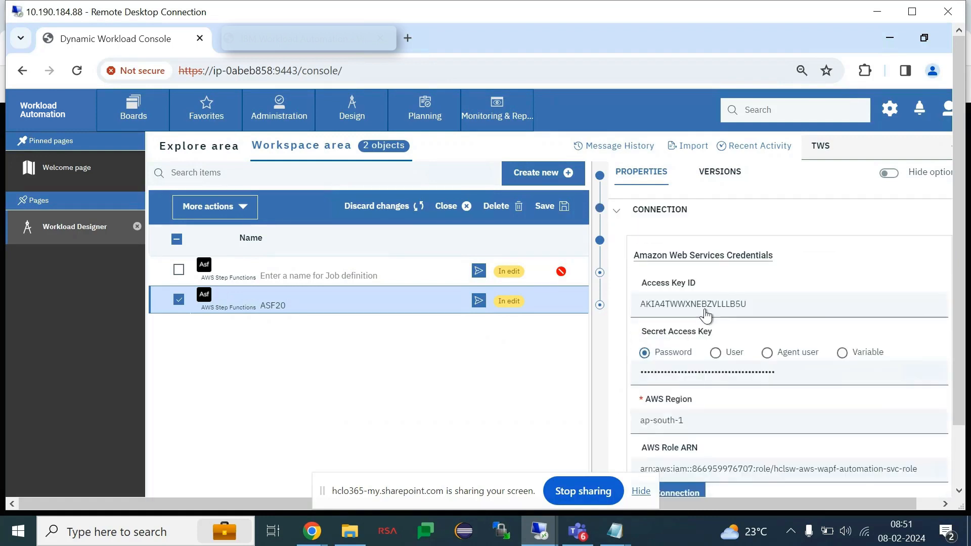
{"action": "scroll", "coordinate": [655, 265], "scroll_direction": "down", "scroll_amount": 1}
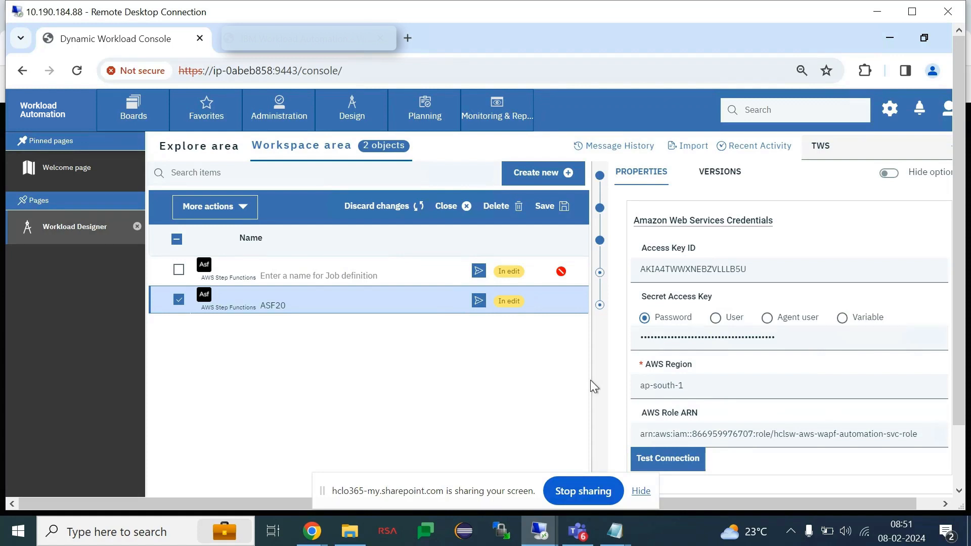
{"action": "left_click", "coordinate": [675, 461]}
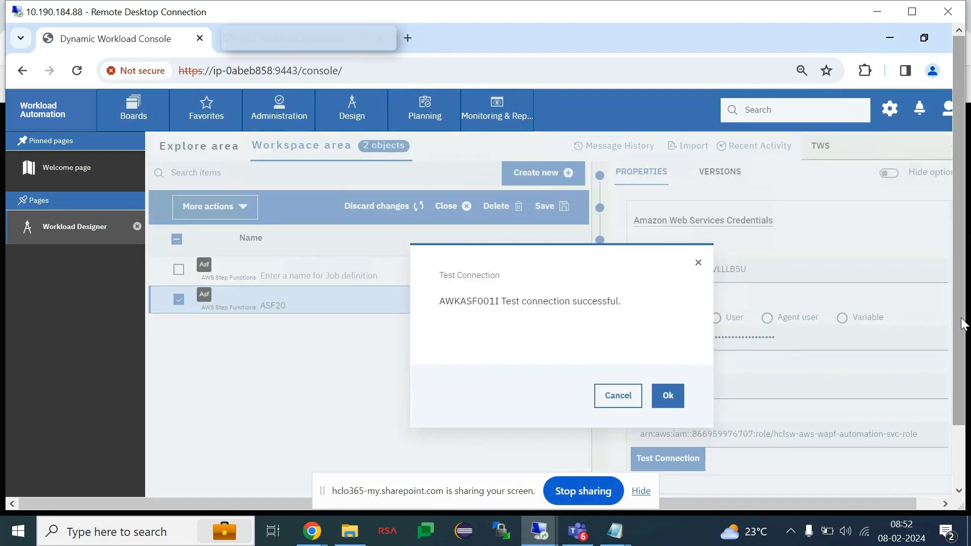
{"action": "left_click_drag", "start_coordinate": [962, 323], "coordinate": [962, 381]}
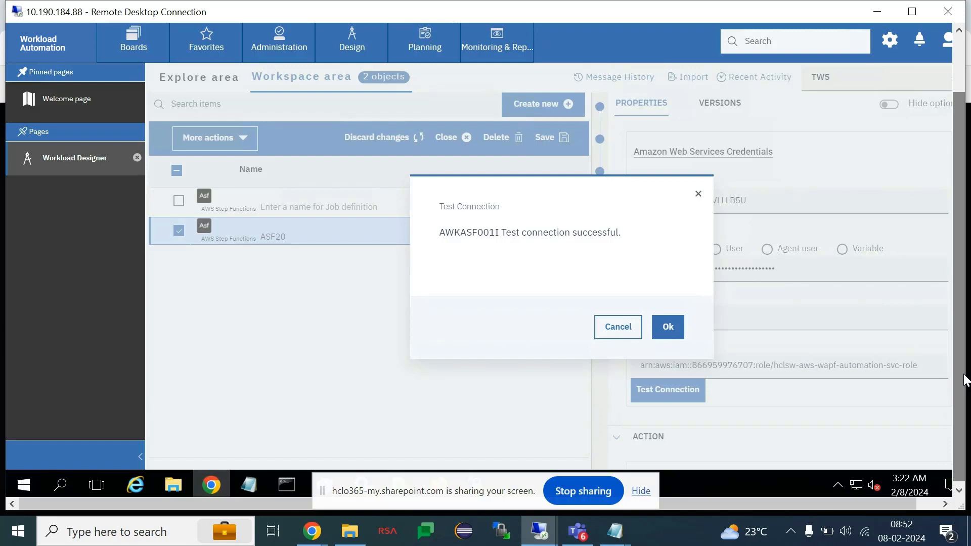
{"action": "left_click", "coordinate": [641, 491]}
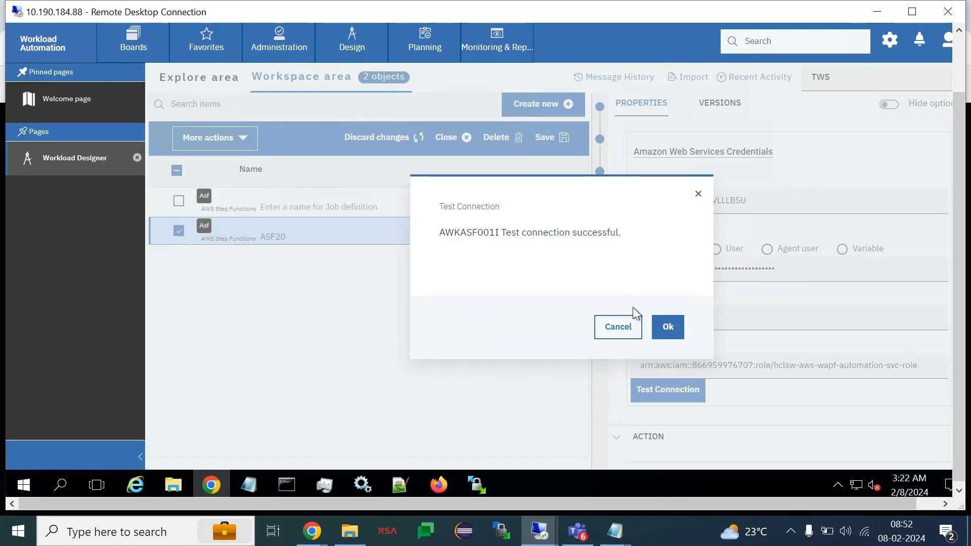
{"action": "left_click", "coordinate": [666, 328]}
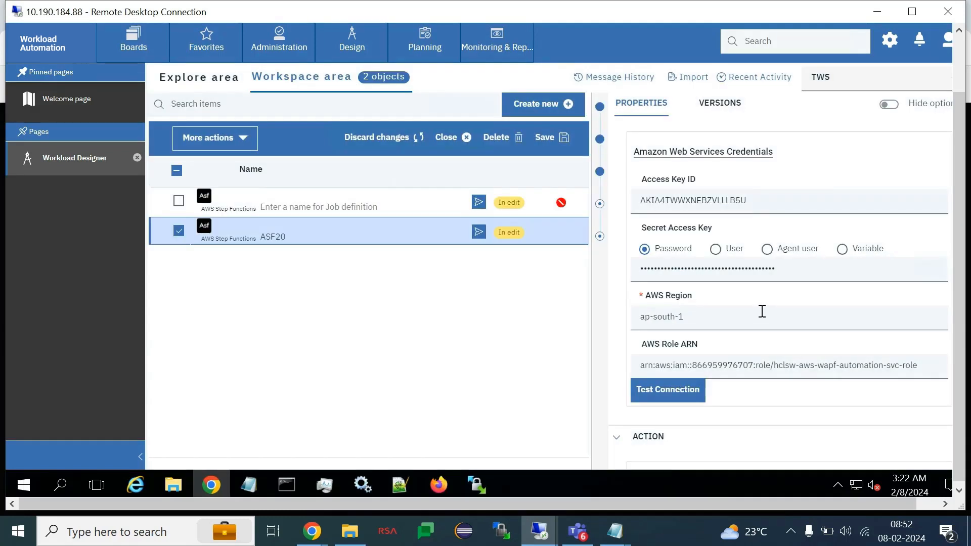
- Clear ASF20's state machine and pick MyStateMachine-sns from the list of available state machines
{"action": "scroll", "coordinate": [761, 311], "scroll_direction": "down", "scroll_amount": 3}
{"action": "scroll", "coordinate": [762, 311], "scroll_direction": "down", "scroll_amount": 2}
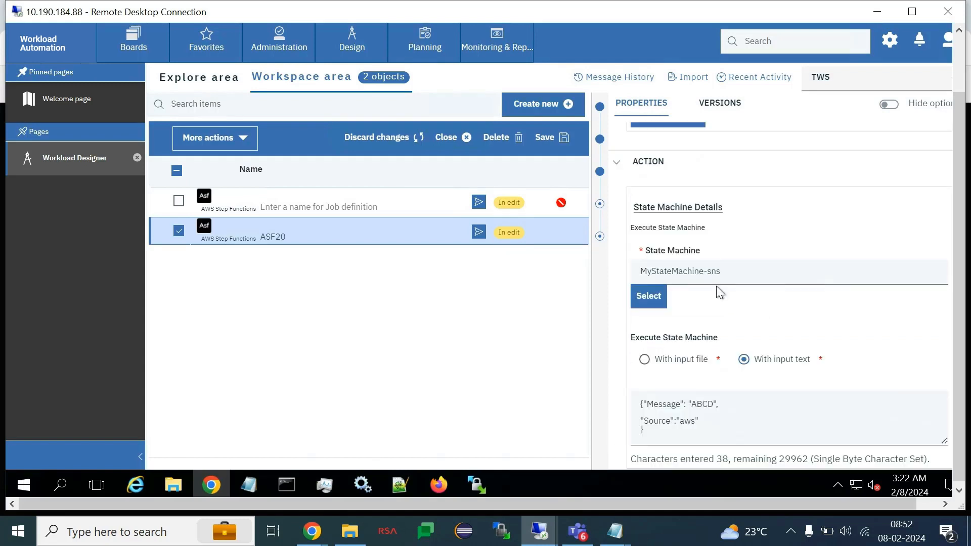
{"action": "left_click", "coordinate": [674, 276]}
{"action": "triple_click", "coordinate": [675, 275]}
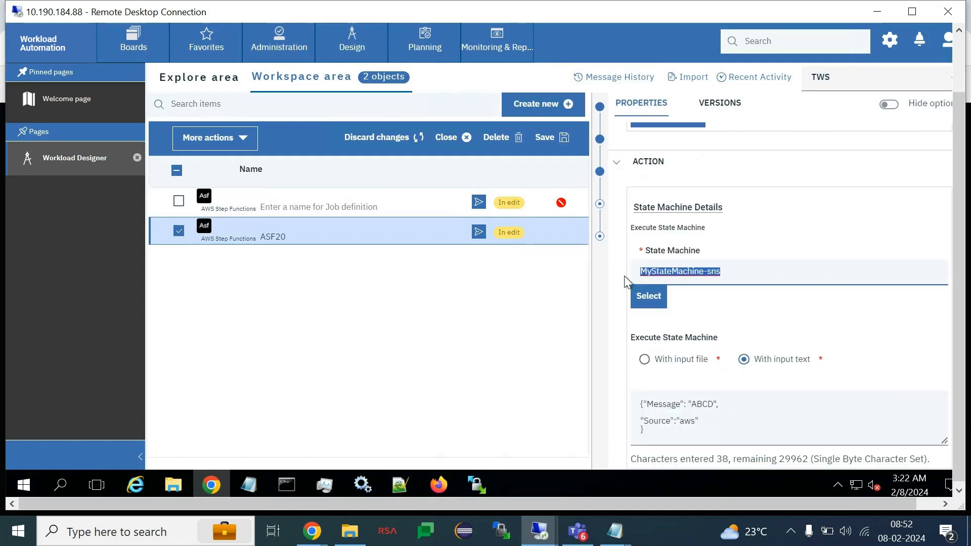
{"action": "key", "text": "BackSpace"}
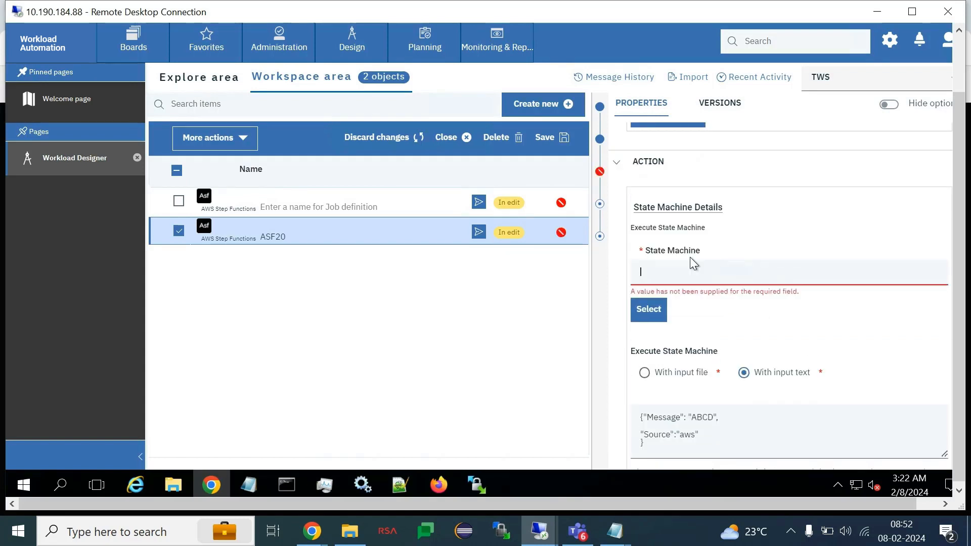
{"action": "left_click", "coordinate": [639, 317]}
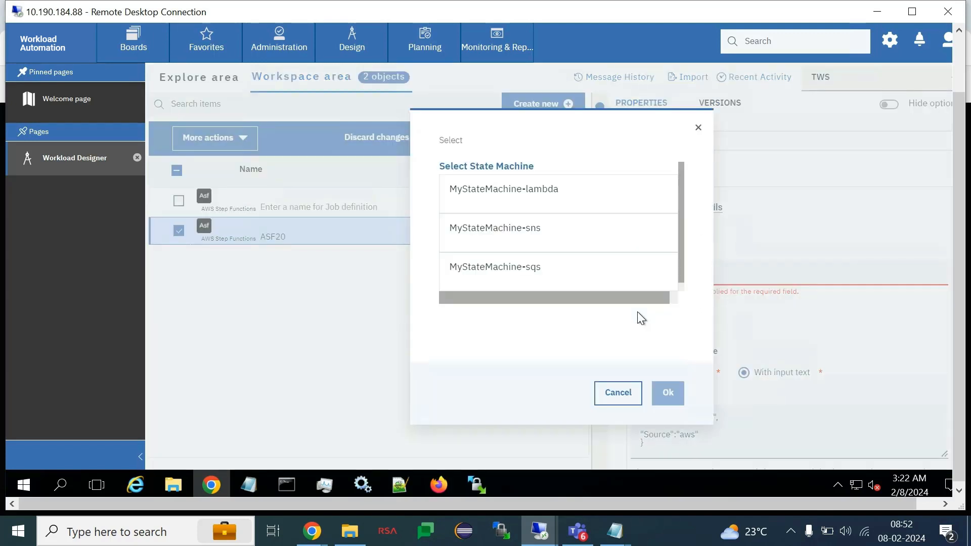
{"action": "left_click", "coordinate": [512, 193]}
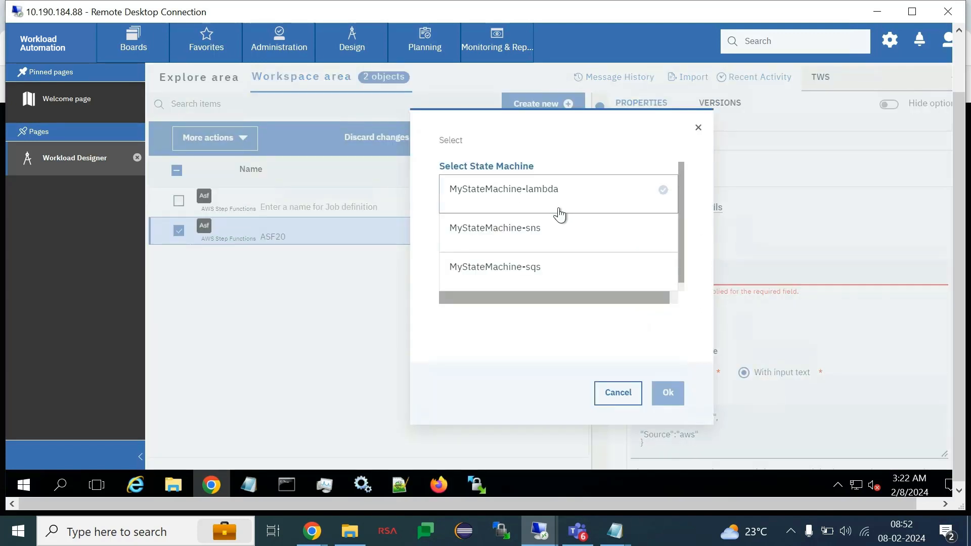
{"action": "left_click", "coordinate": [567, 232]}
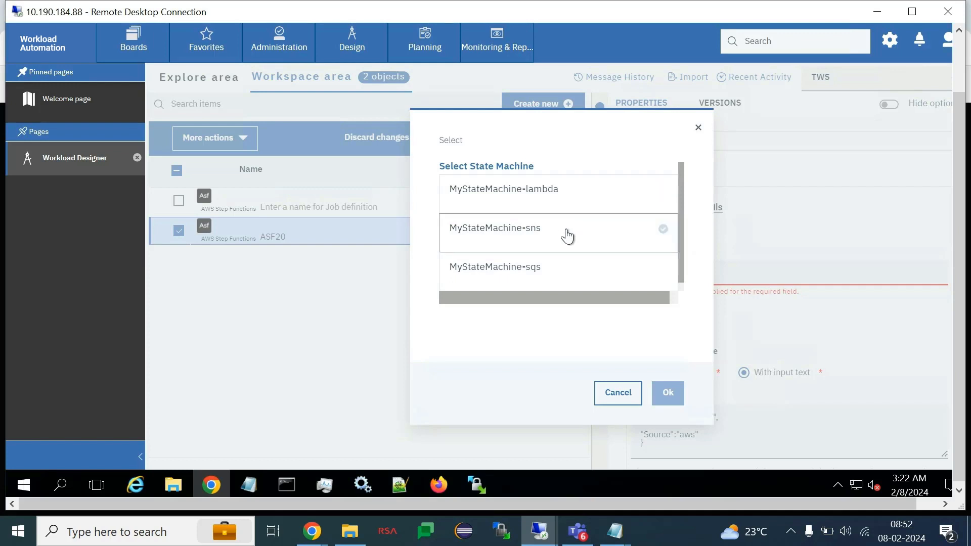
{"action": "left_click", "coordinate": [570, 269]}
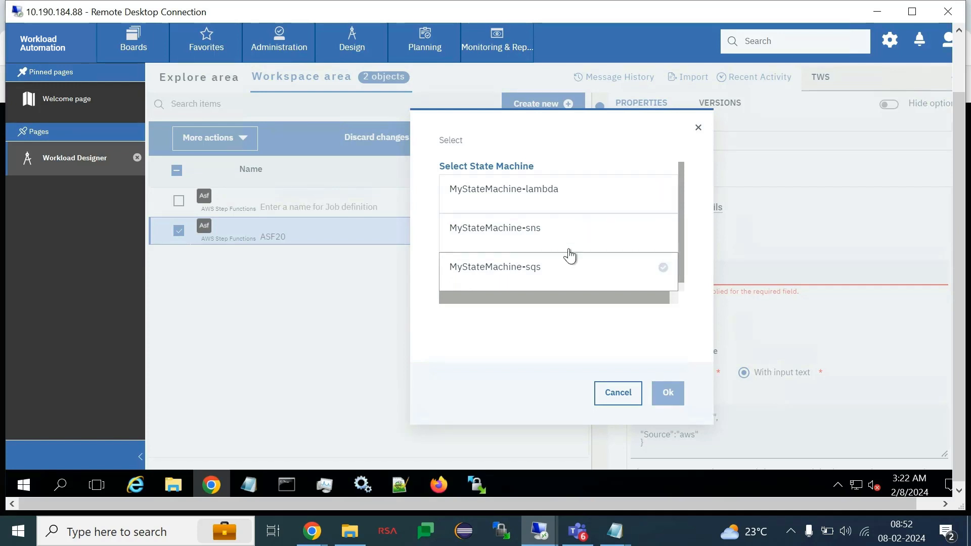
{"action": "left_click", "coordinate": [571, 243]}
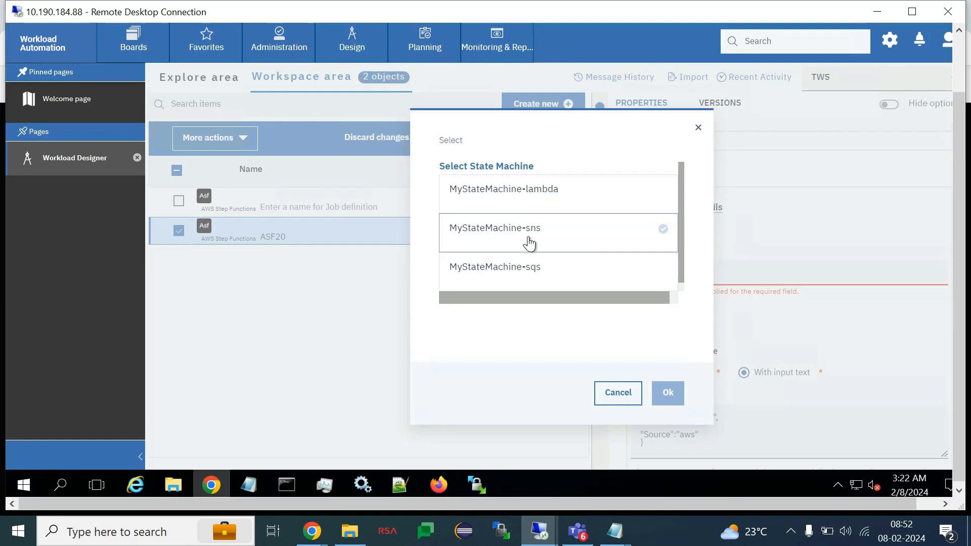
{"action": "left_click", "coordinate": [567, 234]}
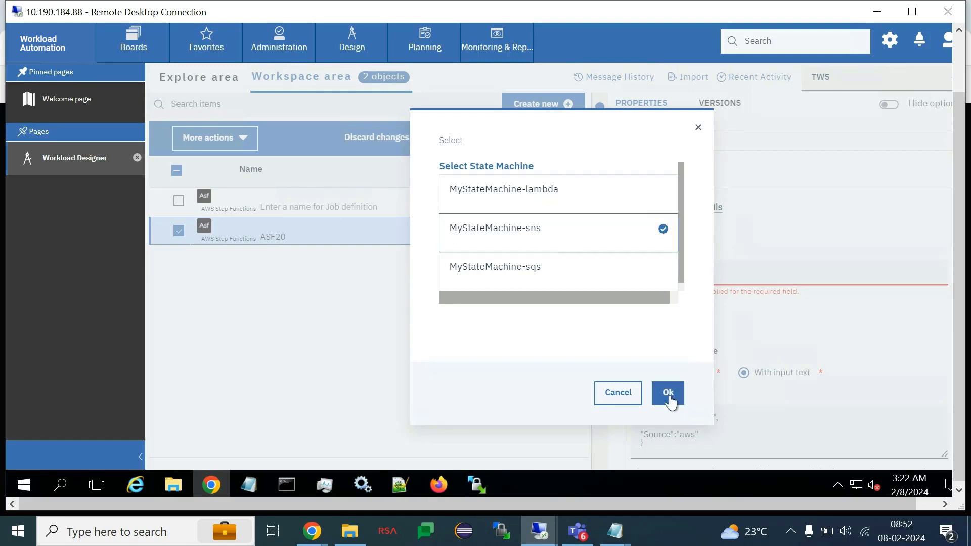
{"action": "left_click", "coordinate": [668, 394]}
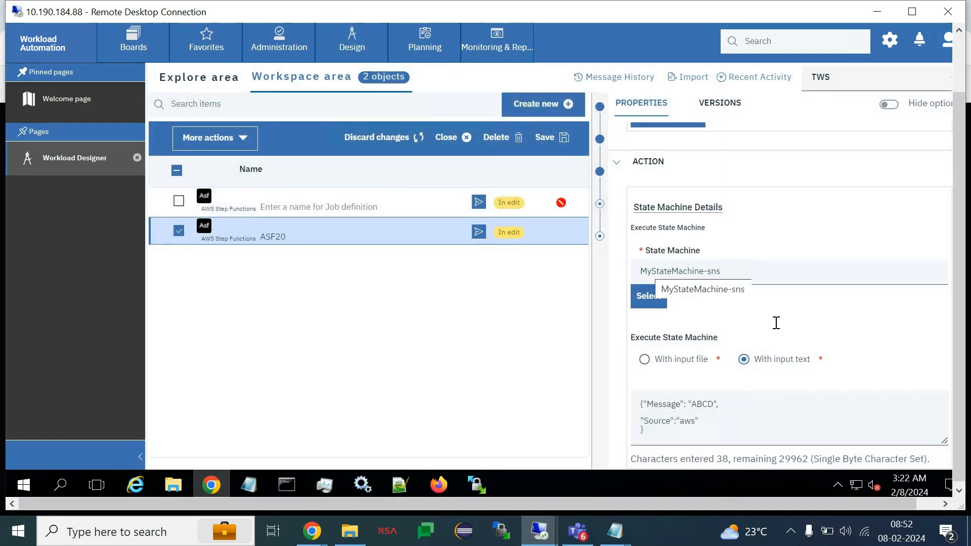
- Examine the Message and Source entries in the input text for executing the state machine
{"action": "scroll", "coordinate": [775, 323], "scroll_direction": "down", "scroll_amount": 1}
{"action": "scroll", "coordinate": [775, 323], "scroll_direction": "down", "scroll_amount": 1}
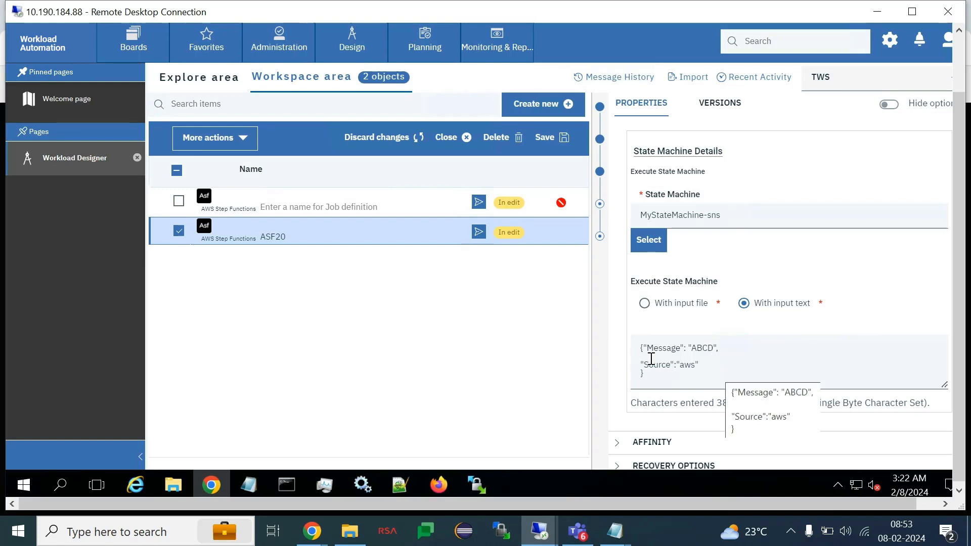
{"action": "key", "text": "ctrl+a"}
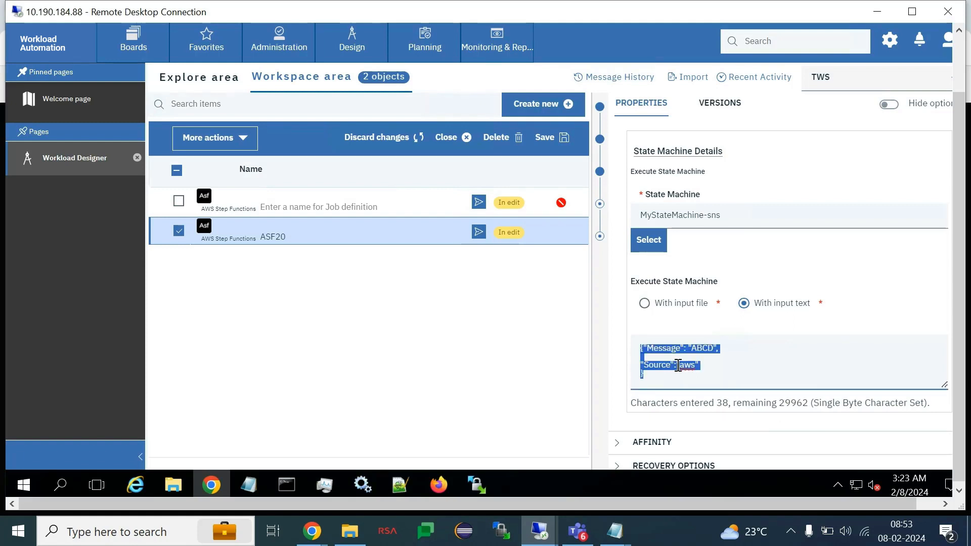
{"action": "double_click", "coordinate": [662, 349]}
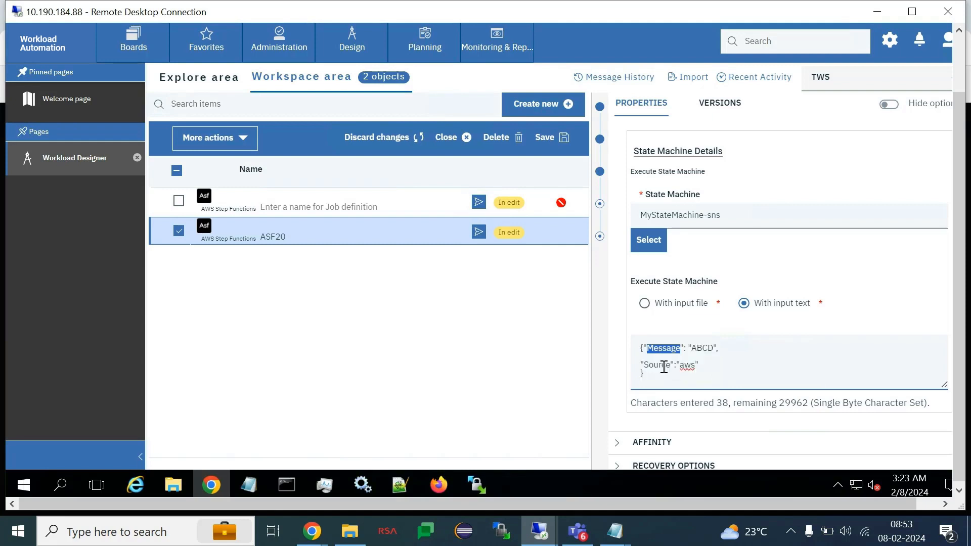
{"action": "double_click", "coordinate": [660, 366]}
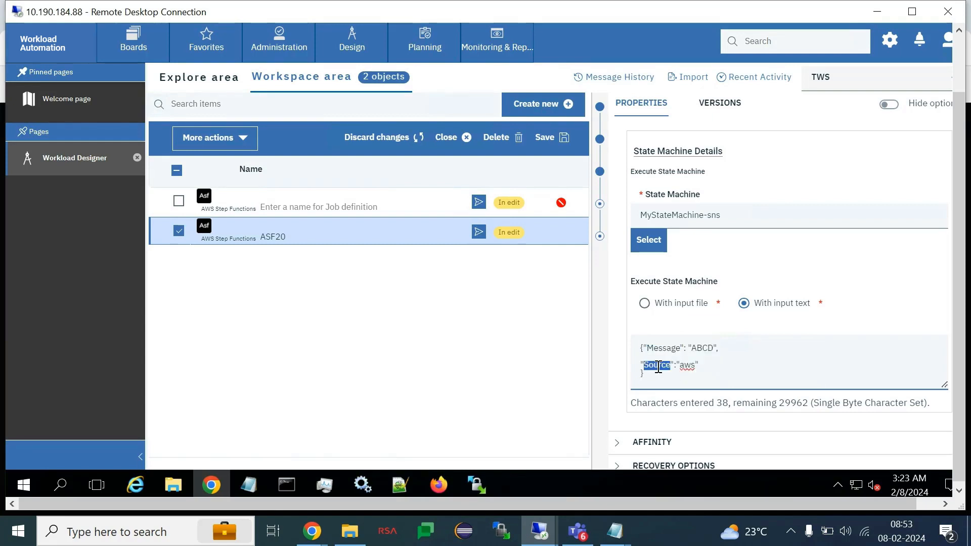
{"action": "left_click", "coordinate": [730, 366]}
- Save the ASF20 job definition and close the confirmation message
{"action": "scroll", "coordinate": [699, 359], "scroll_direction": "down", "scroll_amount": 1}
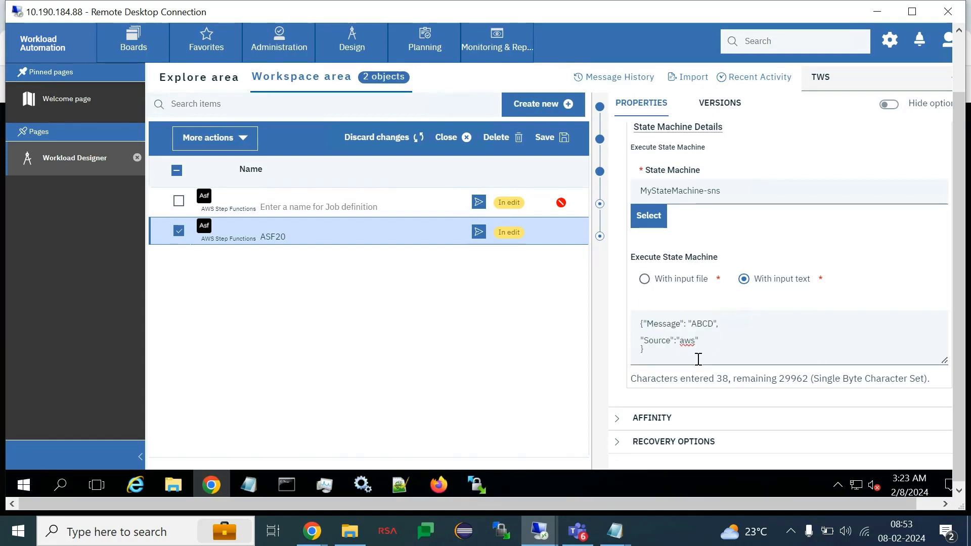
{"action": "scroll", "coordinate": [723, 321], "scroll_direction": "down", "scroll_amount": 1}
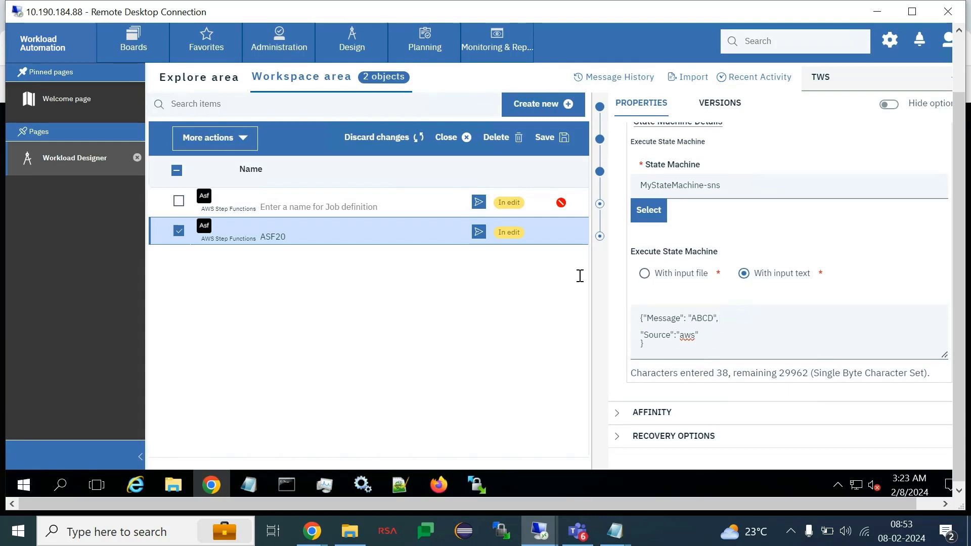
{"action": "left_click", "coordinate": [545, 147]}
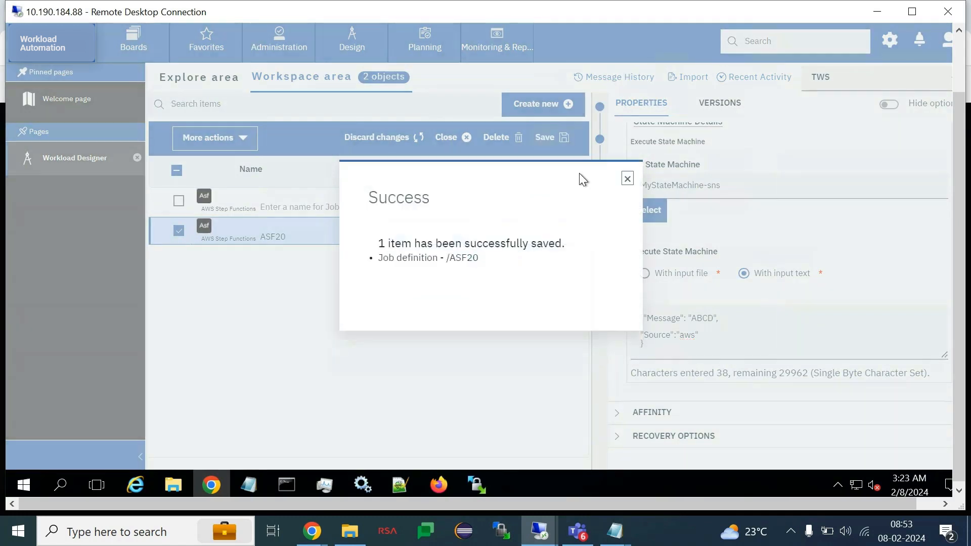
{"action": "left_click", "coordinate": [627, 179]}
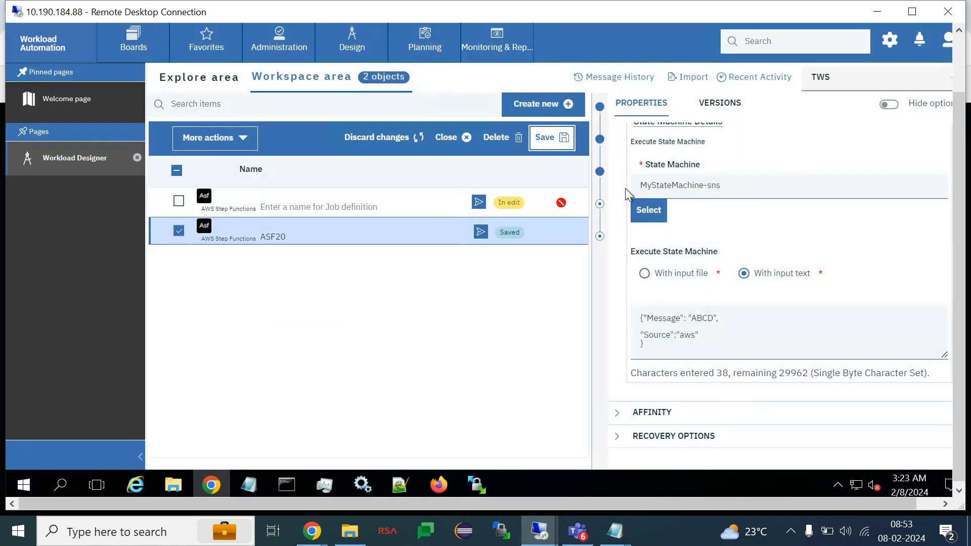
- Submit the ASF20 job into the current plan with the job alias AWSSF2000 and close the result message
{"action": "left_click", "coordinate": [479, 234]}
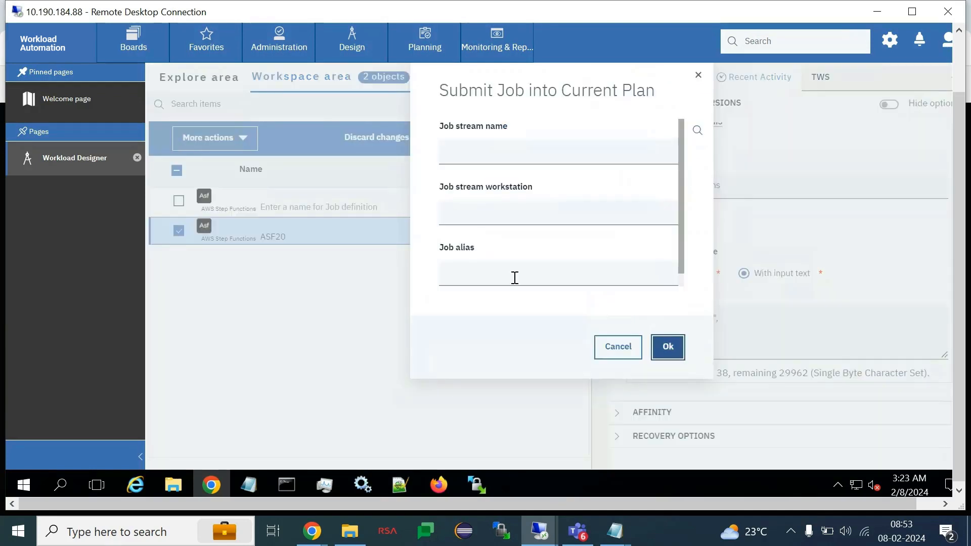
{"action": "left_click", "coordinate": [515, 277]}
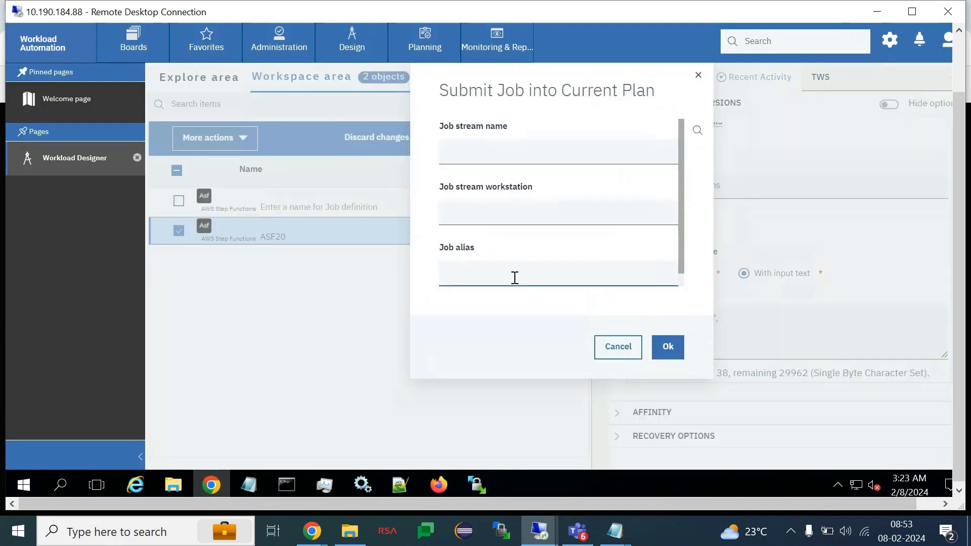
{"action": "type", "text": "AWSSF2"}
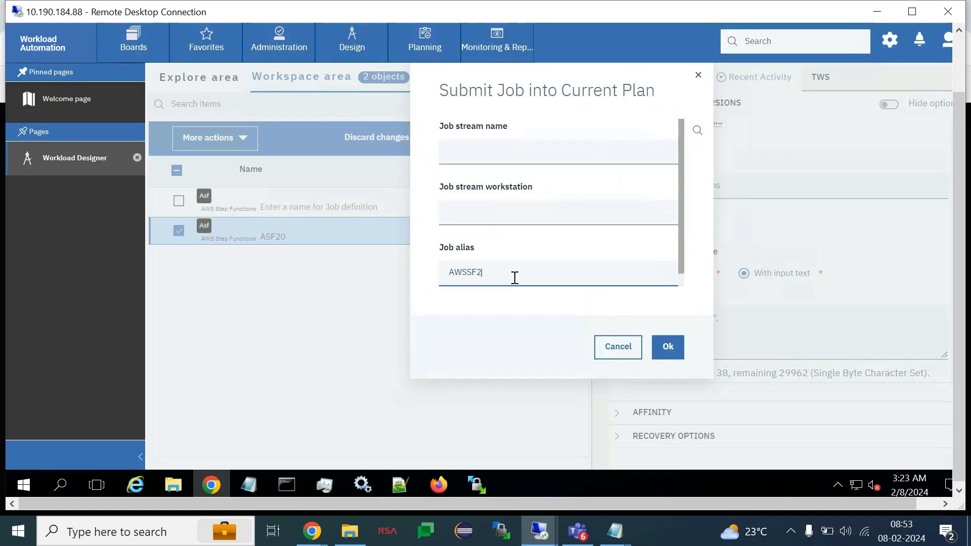
{"action": "type", "text": "0"}
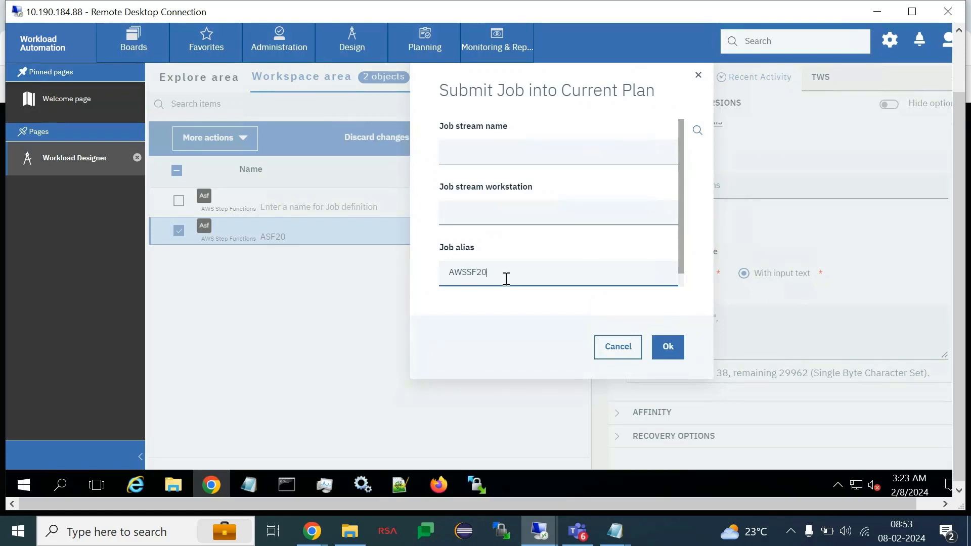
{"action": "type", "text": "00"}
{"action": "left_click_drag", "start_coordinate": [506, 279], "coordinate": [444, 286]}
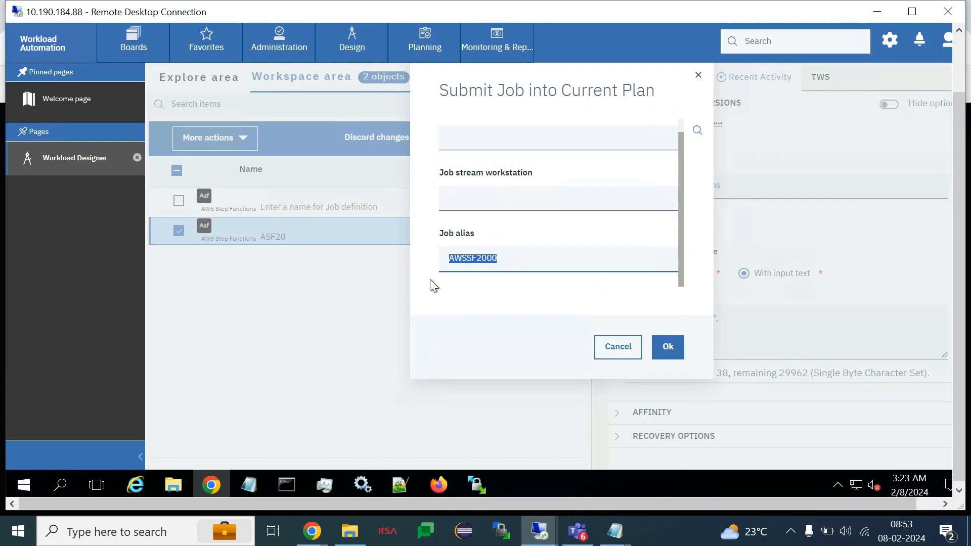
{"action": "left_click", "coordinate": [666, 350]}
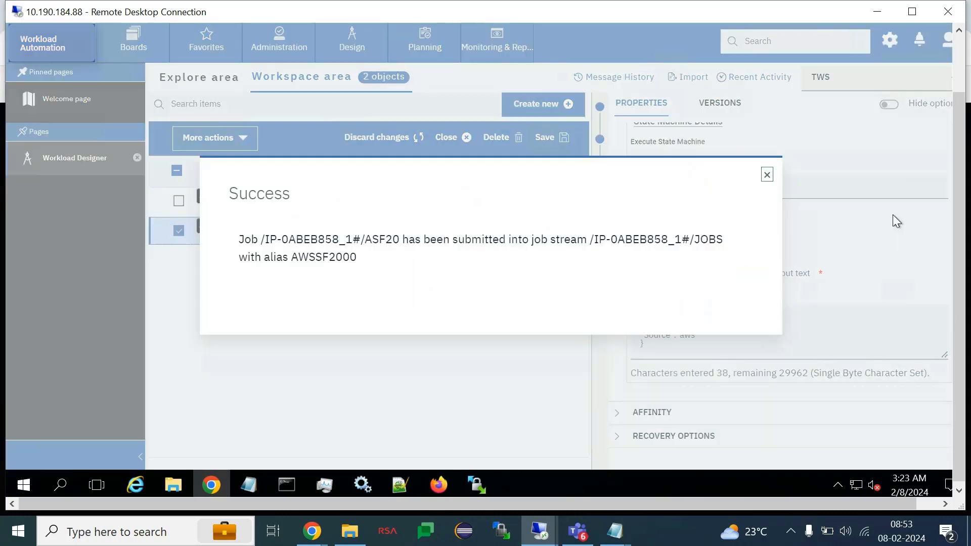
{"action": "left_click", "coordinate": [768, 175]}
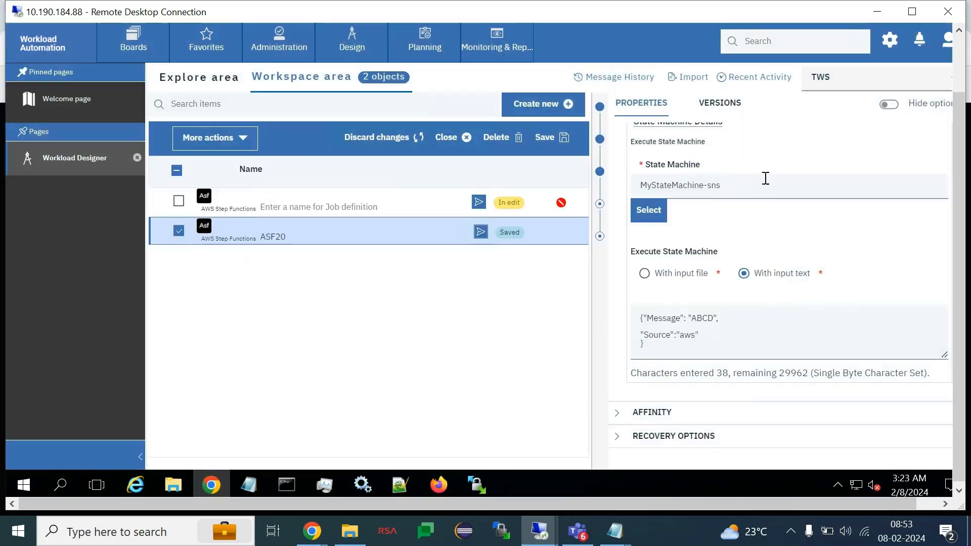
- Run the current plan's job query in Monitor Workload and filter the resulting list by AWSSF2000
{"action": "left_click_drag", "start_coordinate": [959, 213], "coordinate": [951, 157]}
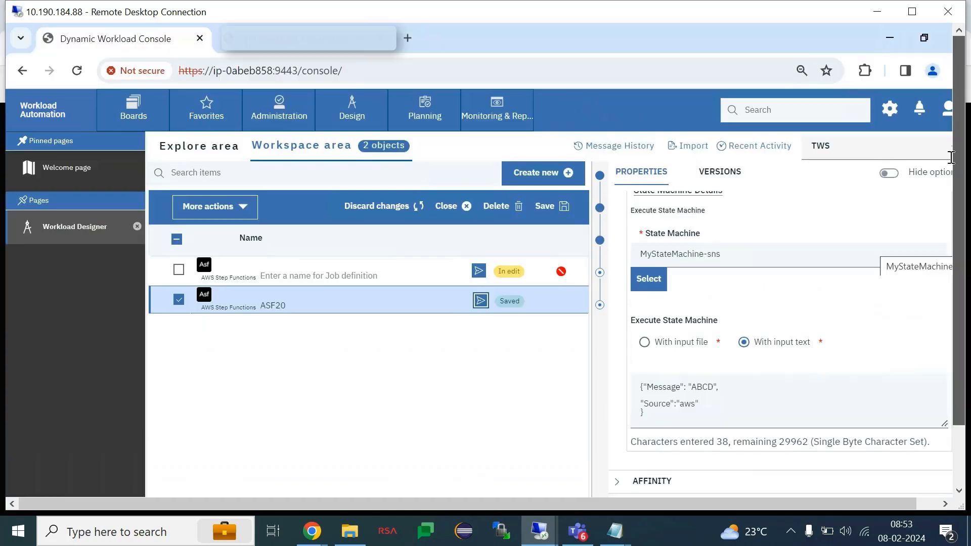
{"action": "left_click", "coordinate": [481, 118]}
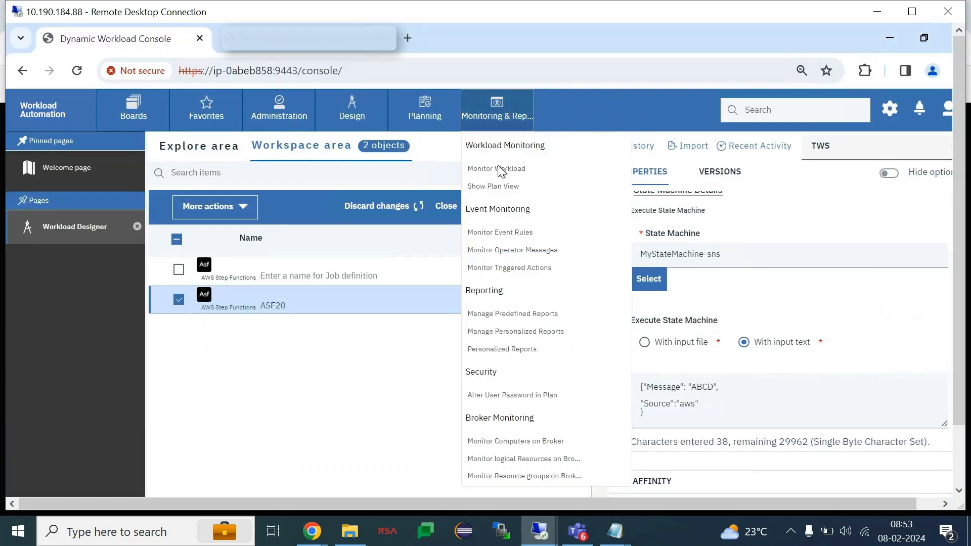
{"action": "left_click", "coordinate": [501, 169]}
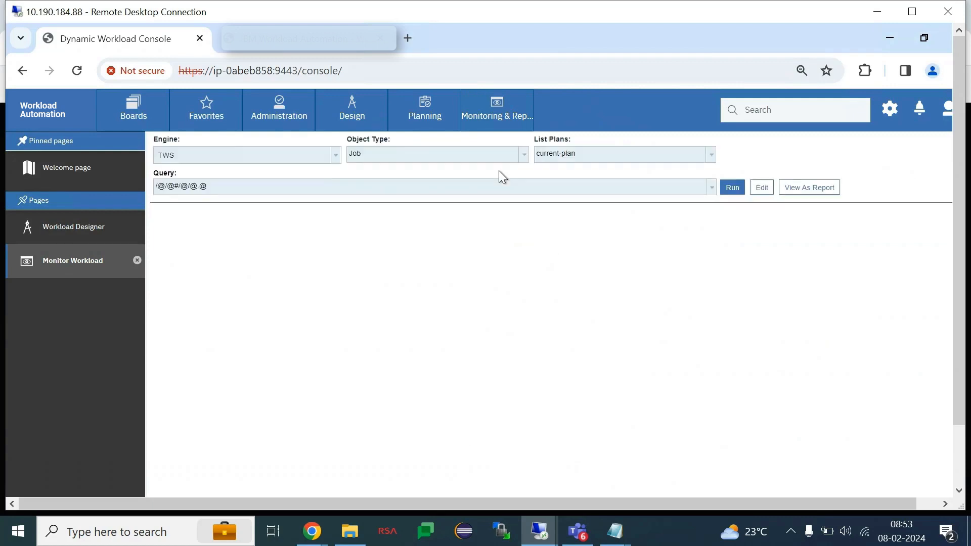
{"action": "left_click", "coordinate": [733, 188]}
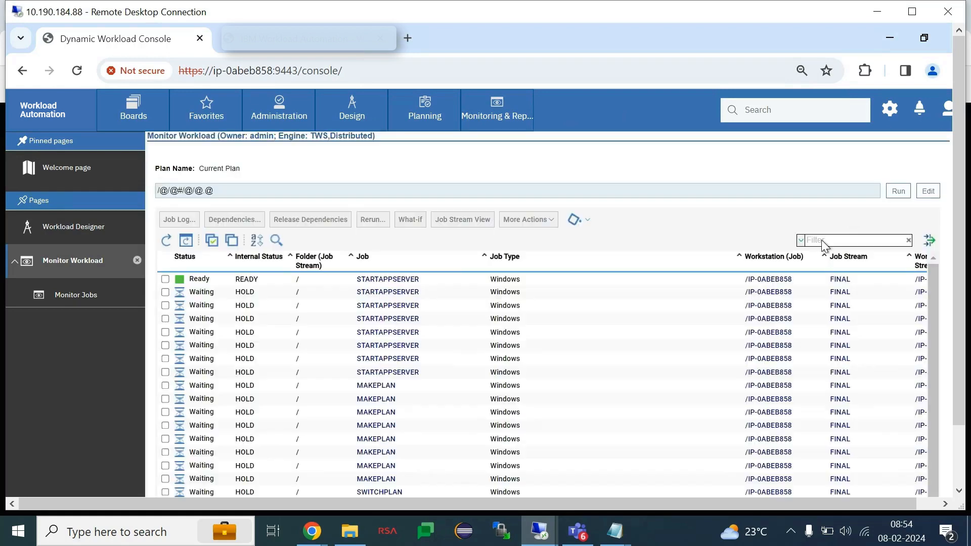
{"action": "left_click", "coordinate": [821, 240]}
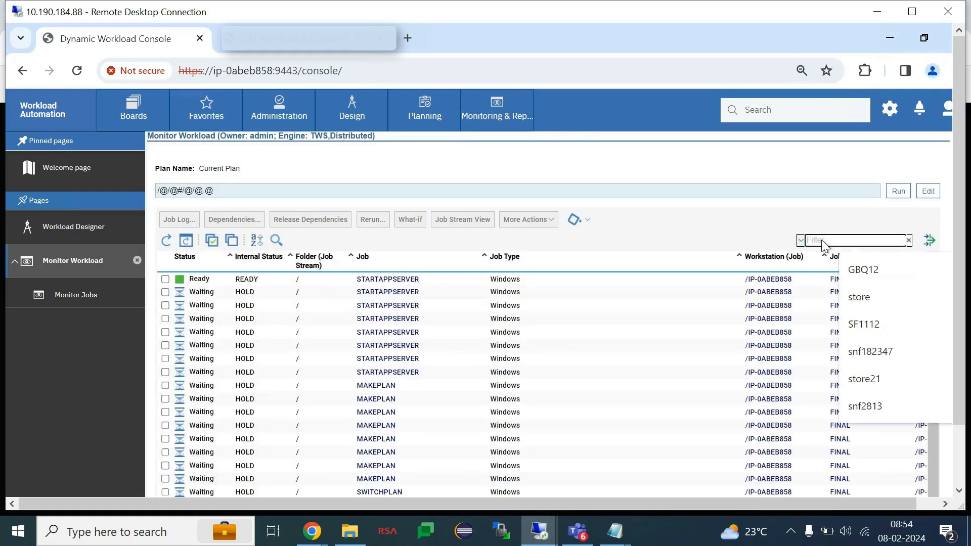
{"action": "type", "text": "AWSSF2000"}
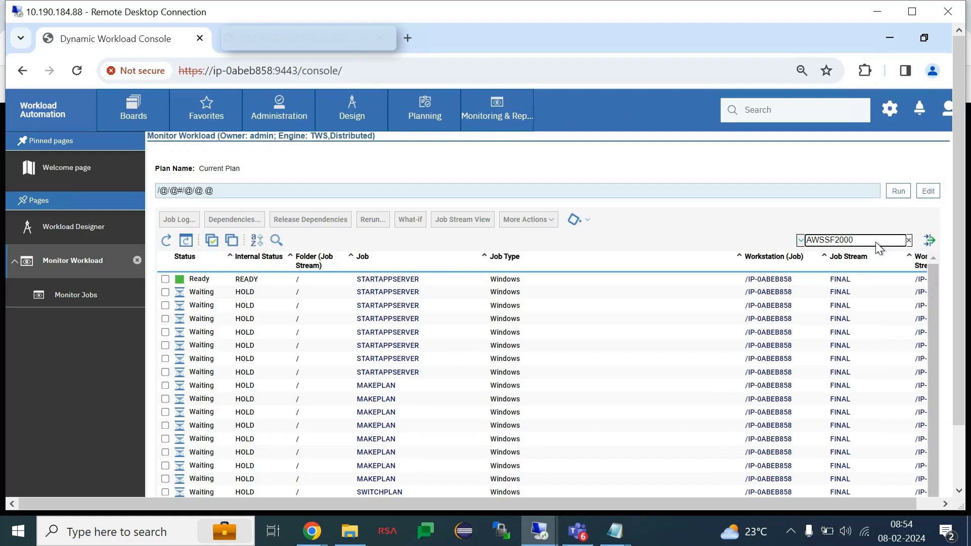
{"action": "key", "text": "Return"}
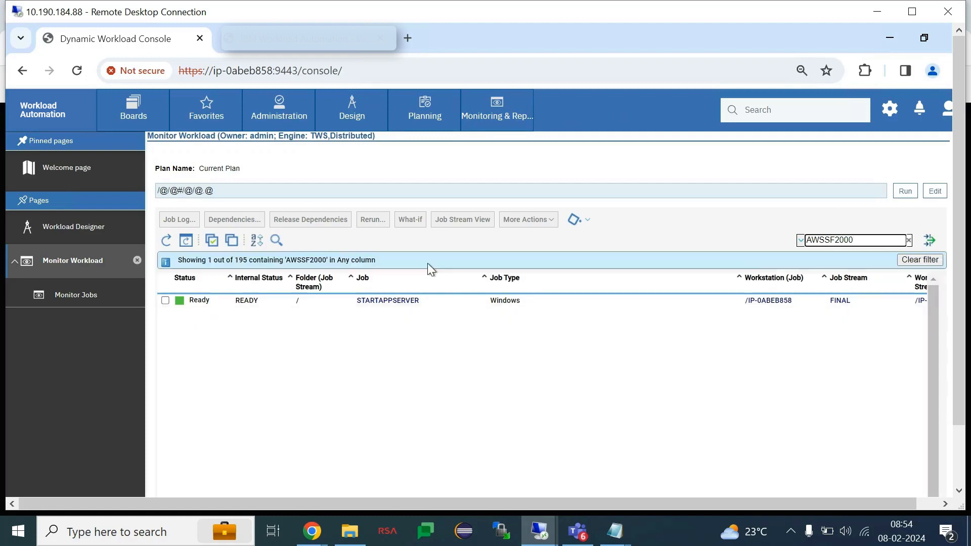
- Set the priority of the AWSSF2000 job to Go (101) and save it
{"action": "left_click", "coordinate": [165, 300]}
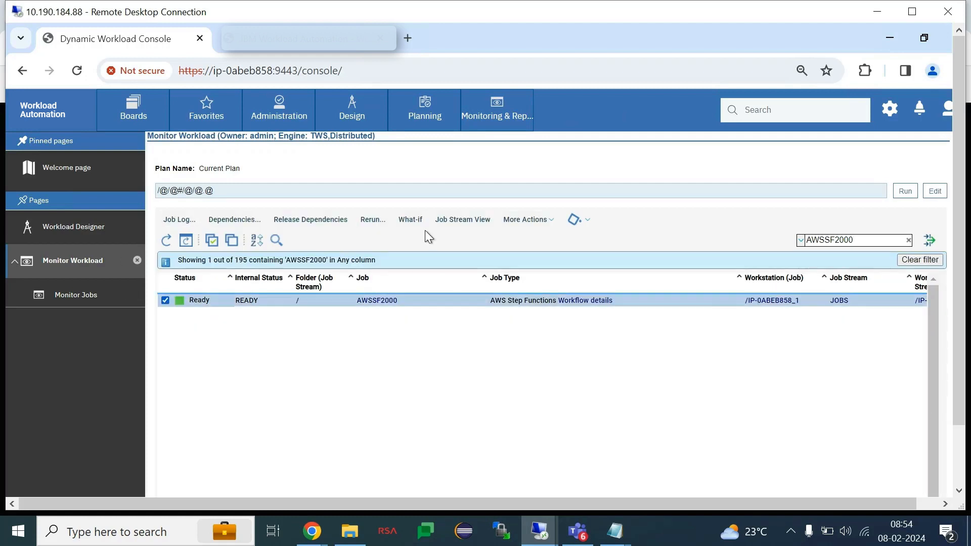
{"action": "left_click", "coordinate": [543, 227]}
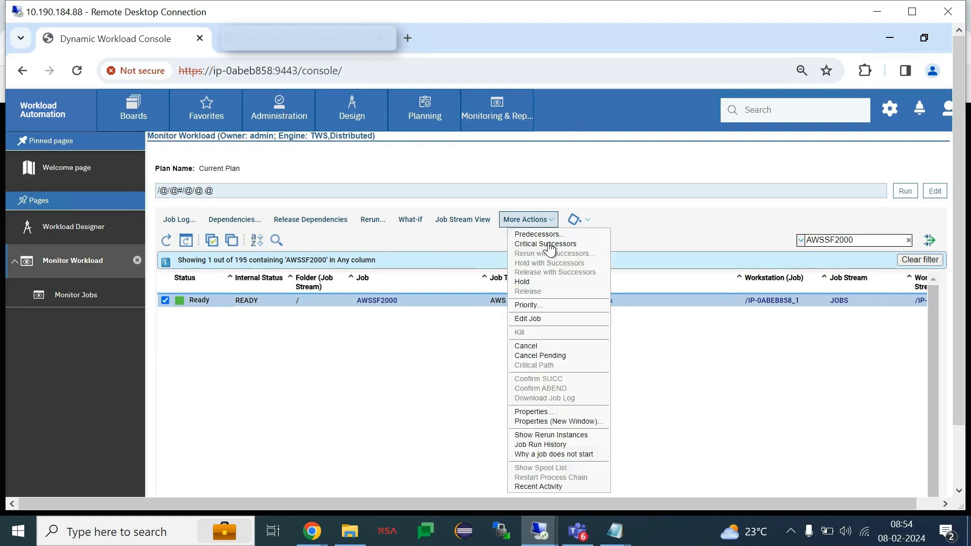
{"action": "left_click", "coordinate": [548, 307]}
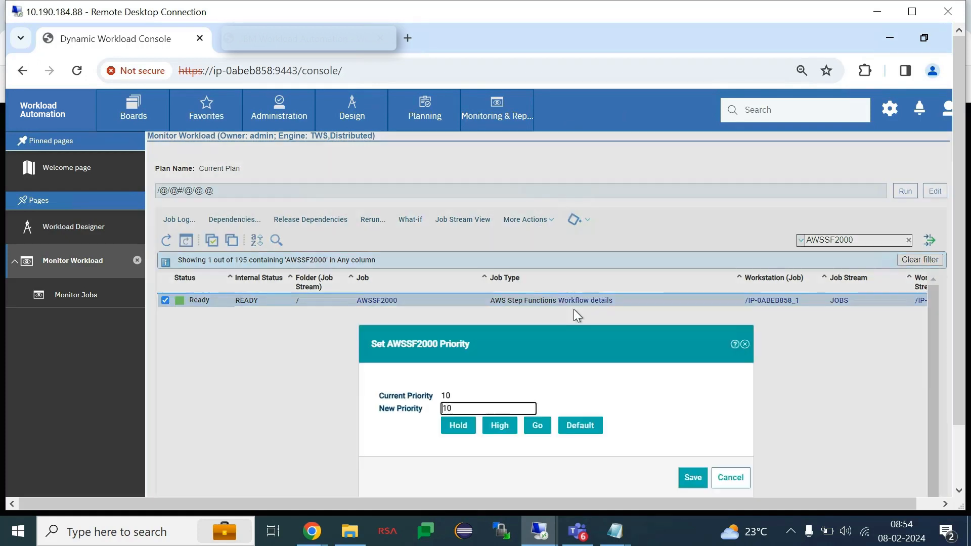
{"action": "left_click", "coordinate": [536, 426]}
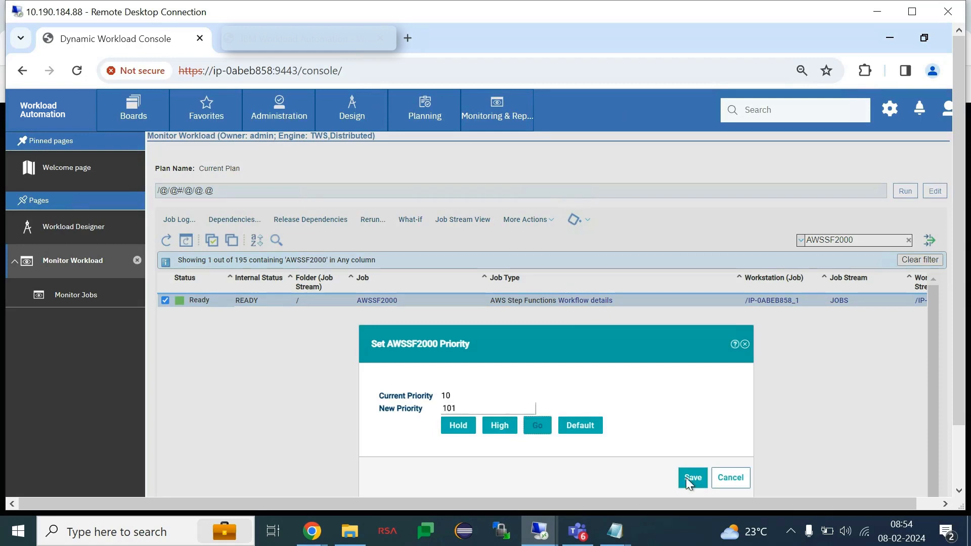
{"action": "left_click", "coordinate": [692, 478]}
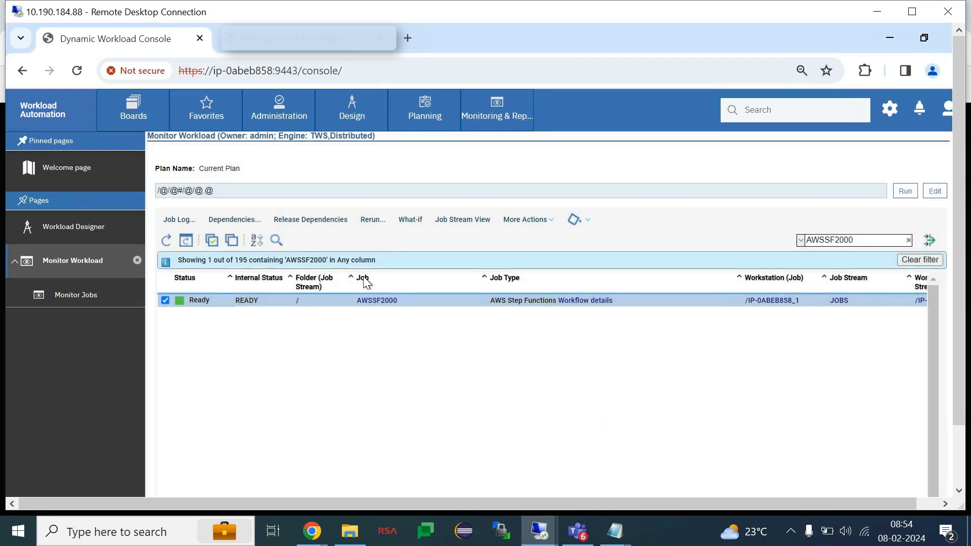
- Refresh the filtered job list repeatedly to follow the execution status of AWSSF2000
{"action": "left_click", "coordinate": [165, 245]}
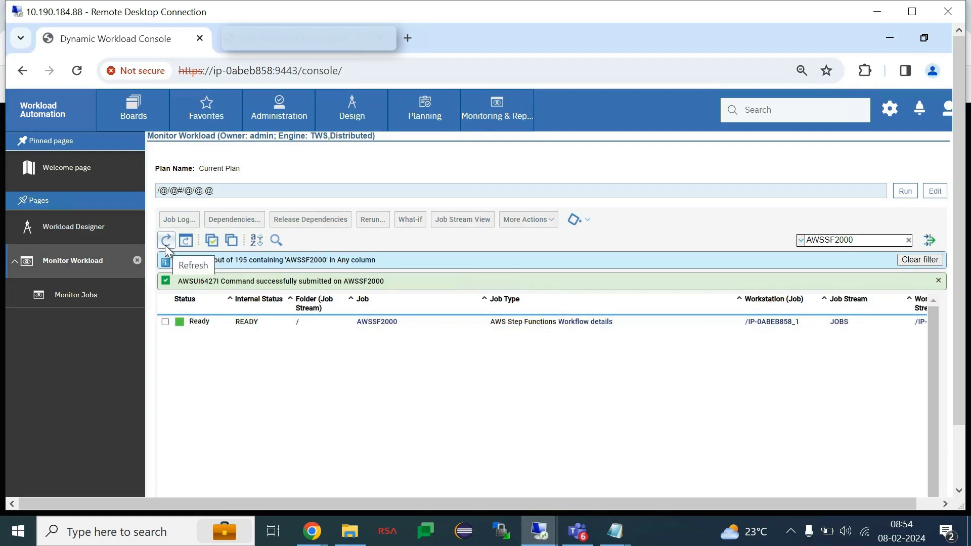
{"action": "left_click", "coordinate": [165, 245]}
{"action": "left_click", "coordinate": [165, 245]}
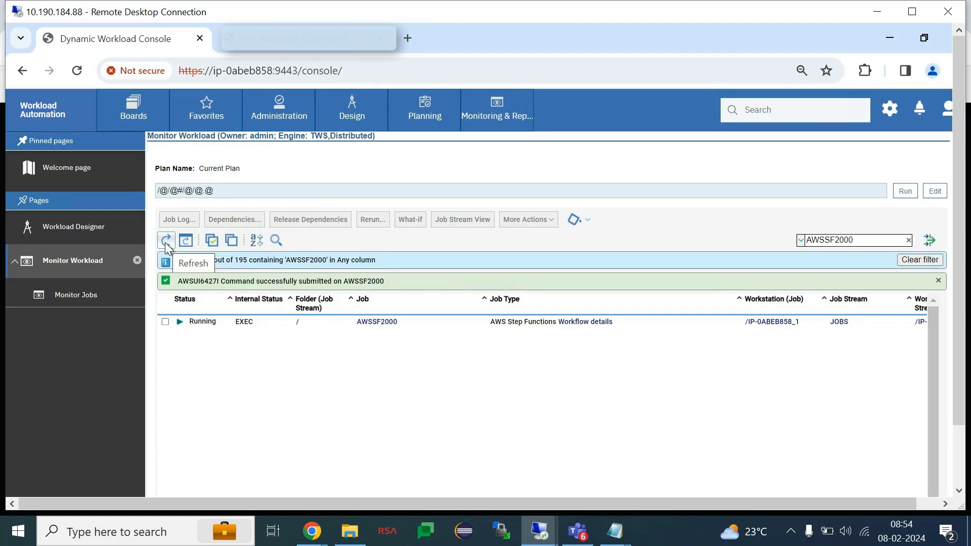
{"action": "left_click", "coordinate": [166, 241]}
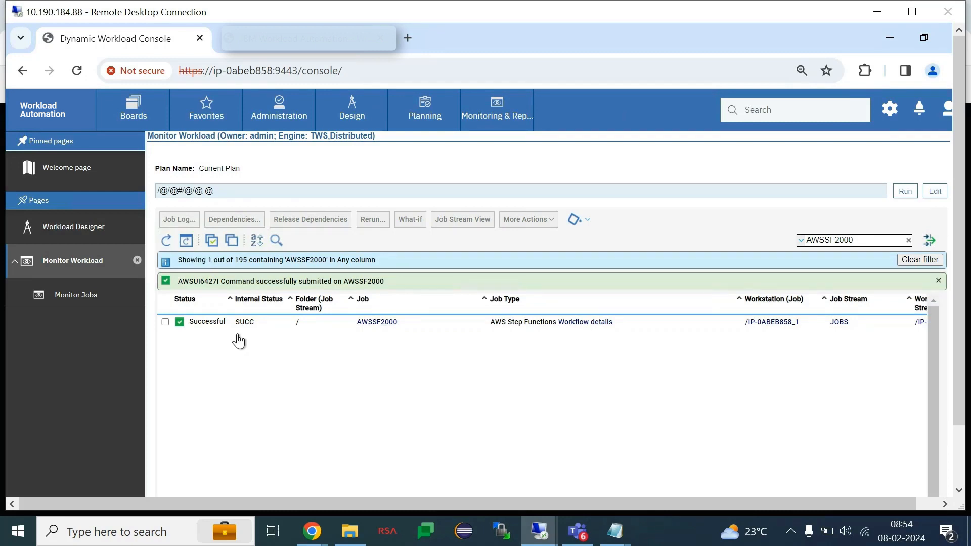
- Examine the AWSSF2000 job log for its execution input, output and exit status, and minimize the log window
{"action": "left_click", "coordinate": [165, 322]}
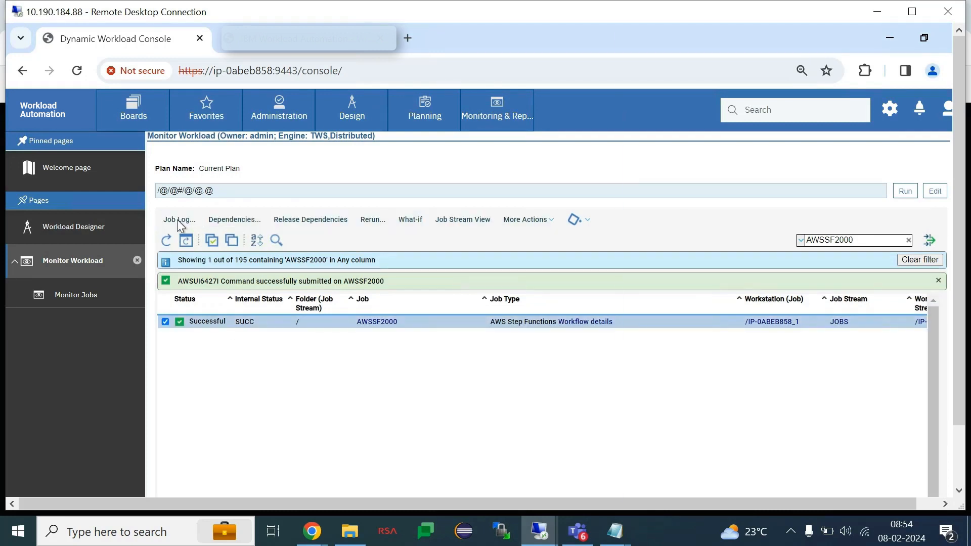
{"action": "left_click", "coordinate": [177, 220]}
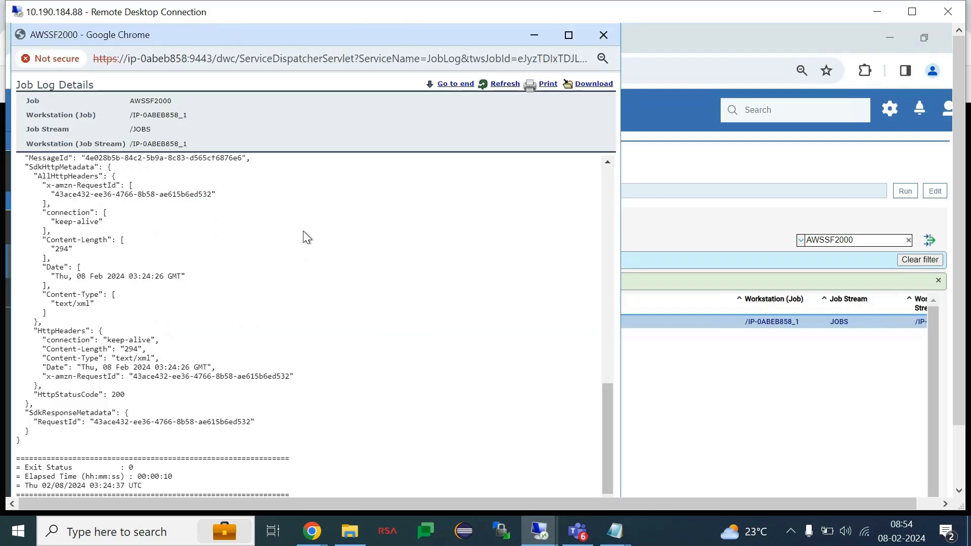
{"action": "scroll", "coordinate": [311, 262], "scroll_direction": "up", "scroll_amount": 15}
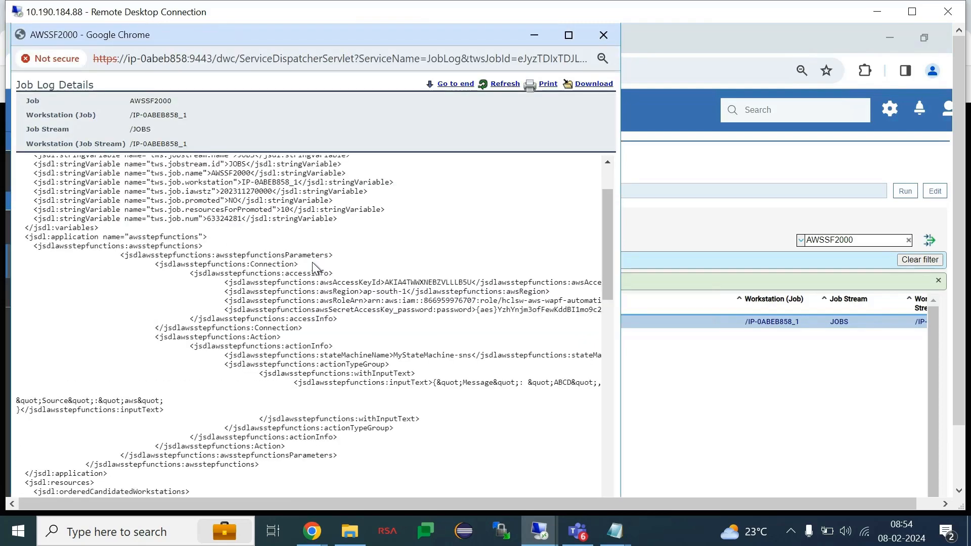
{"action": "scroll", "coordinate": [311, 262], "scroll_direction": "down", "scroll_amount": 10}
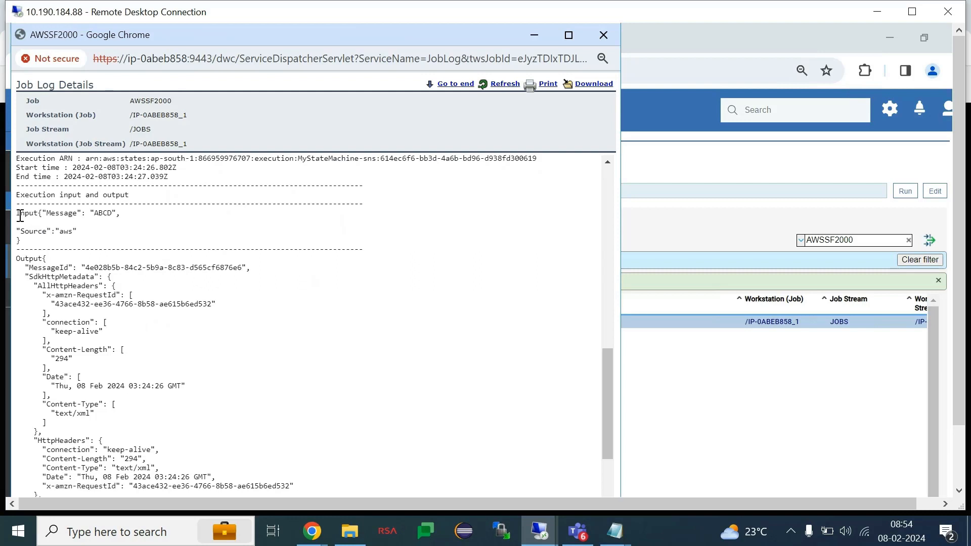
{"action": "left_click_drag", "start_coordinate": [21, 216], "coordinate": [74, 250]}
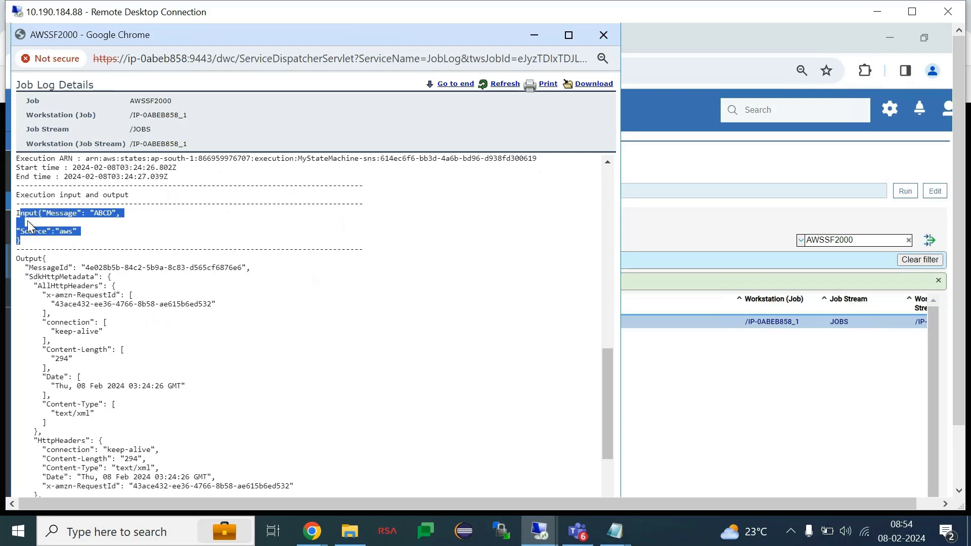
{"action": "scroll", "coordinate": [57, 168], "scroll_direction": "down", "scroll_amount": 3}
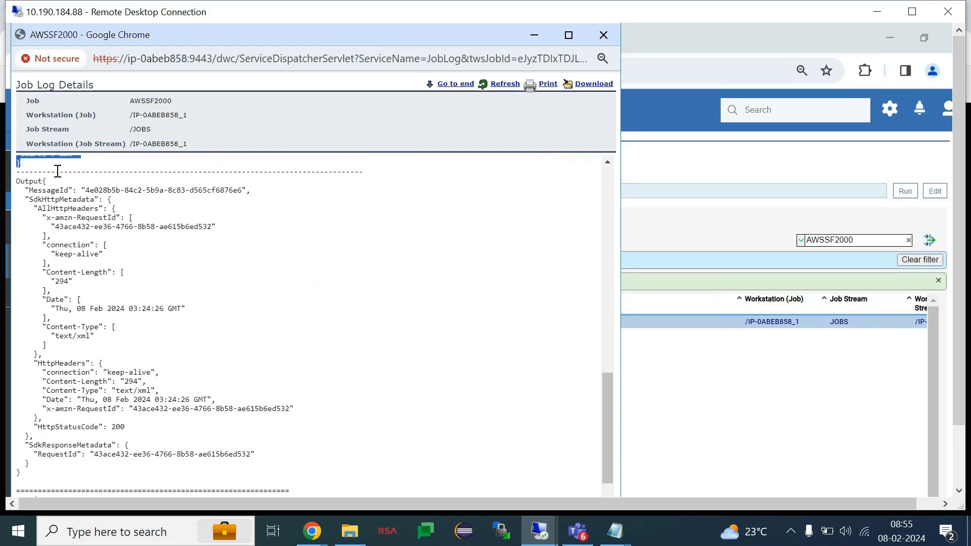
{"action": "scroll", "coordinate": [44, 283], "scroll_direction": "up", "scroll_amount": 4}
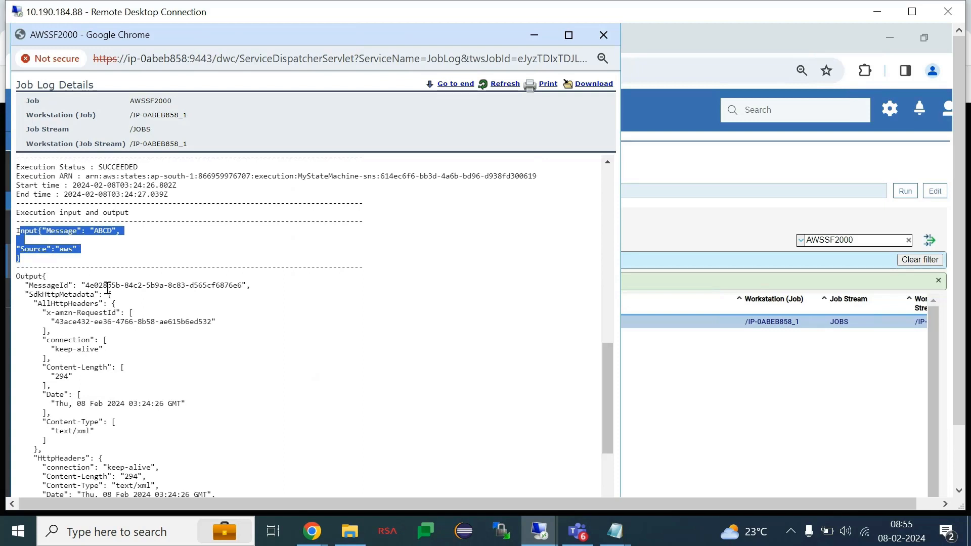
{"action": "scroll", "coordinate": [104, 314], "scroll_direction": "down", "scroll_amount": 2}
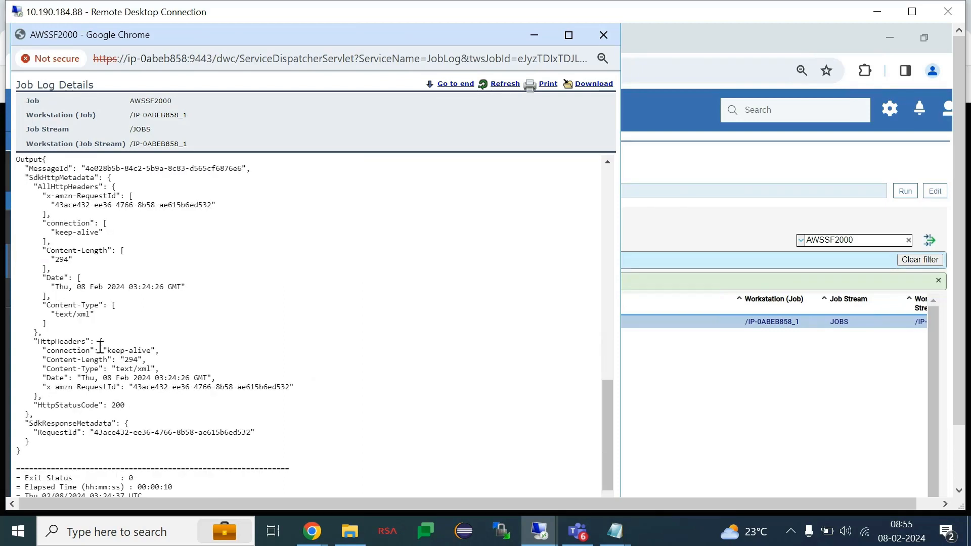
{"action": "scroll", "coordinate": [100, 347], "scroll_direction": "down", "scroll_amount": 1}
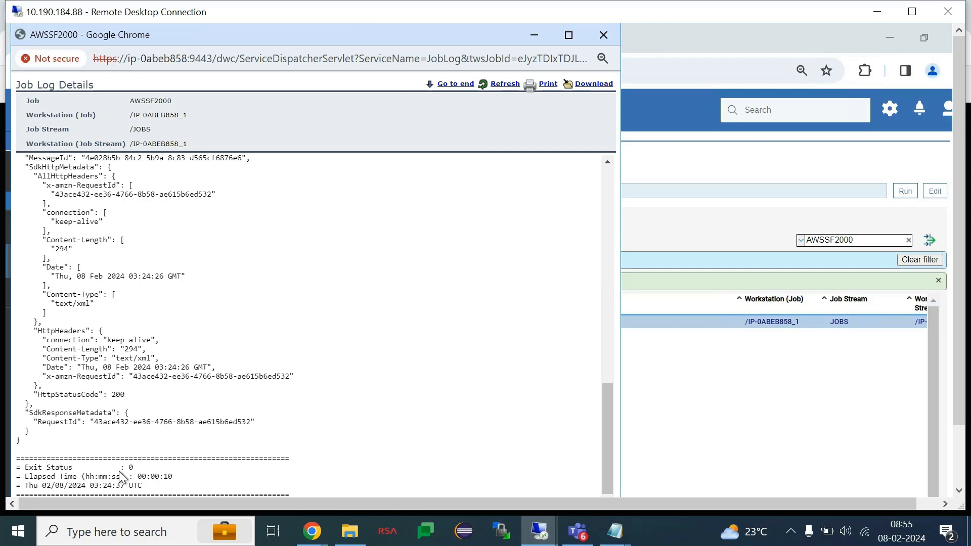
{"action": "scroll", "coordinate": [192, 354], "scroll_direction": "up", "scroll_amount": 2}
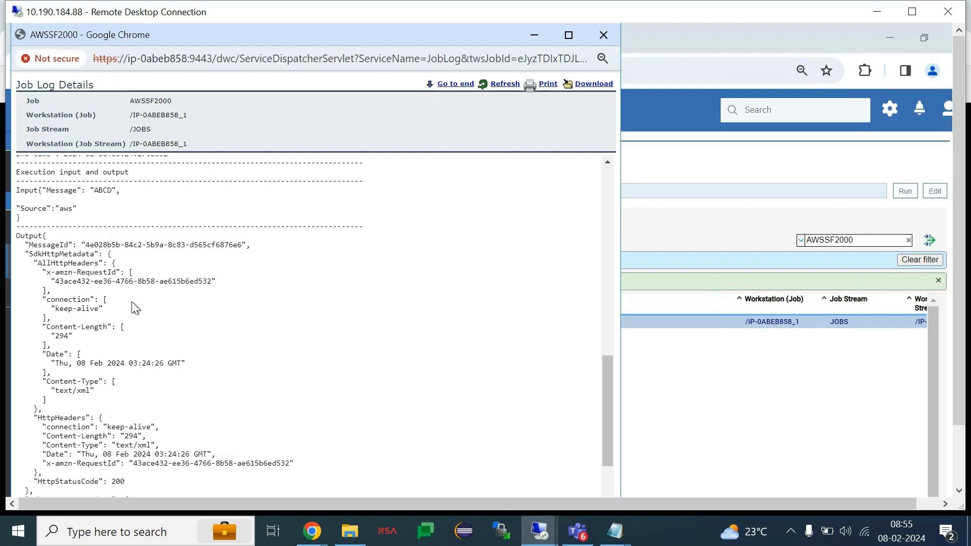
{"action": "left_click", "coordinate": [534, 38]}
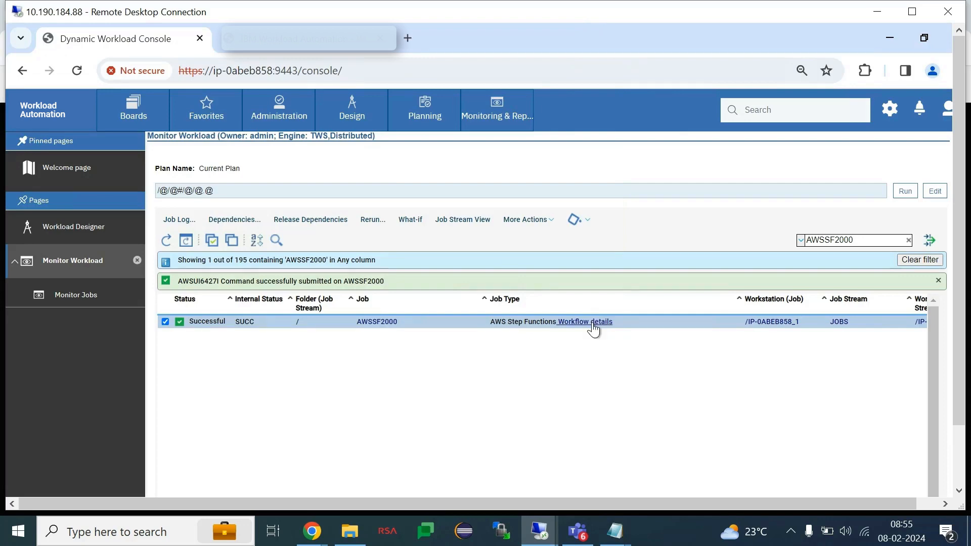
- View the workflow details of AWSSF2000 with its execution events, and return to the monitored job list
{"action": "left_click", "coordinate": [595, 329]}
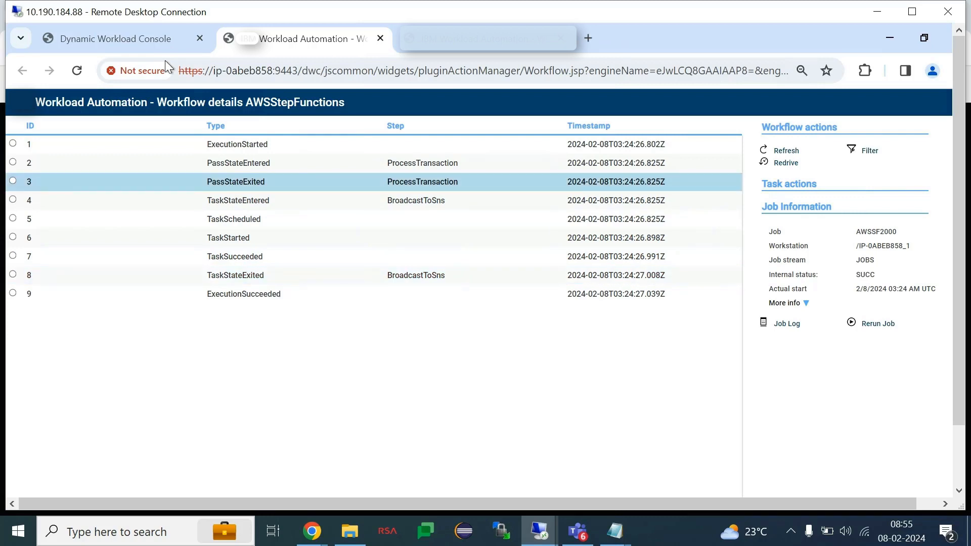
{"action": "left_click", "coordinate": [139, 43]}
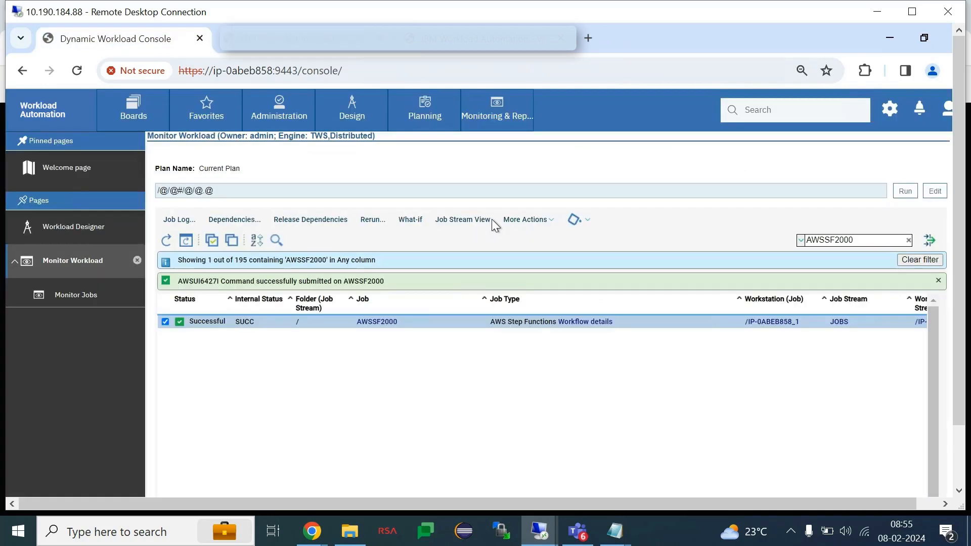
- Open the properties of the AWSSF2000 job and look through its extra properties
{"action": "left_click", "coordinate": [533, 233]}
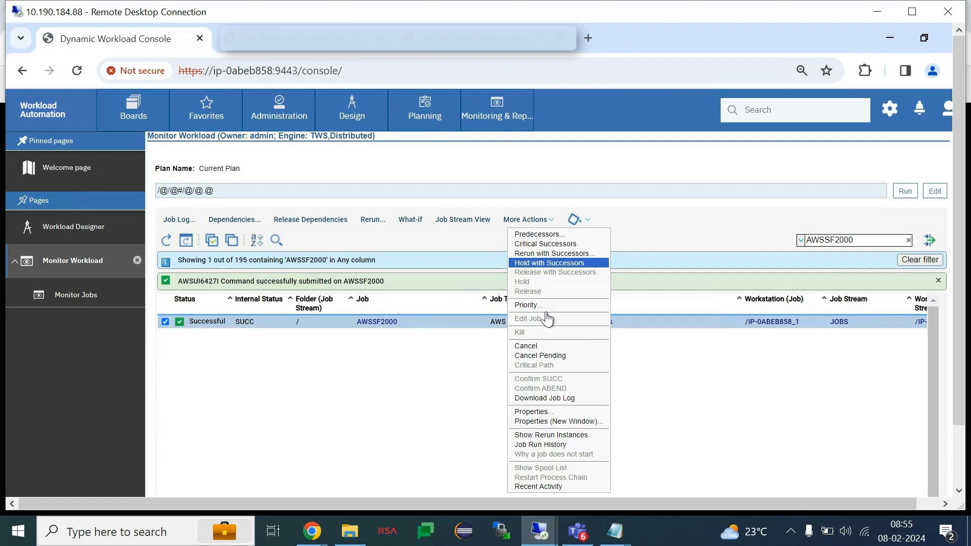
{"action": "left_click", "coordinate": [539, 415]}
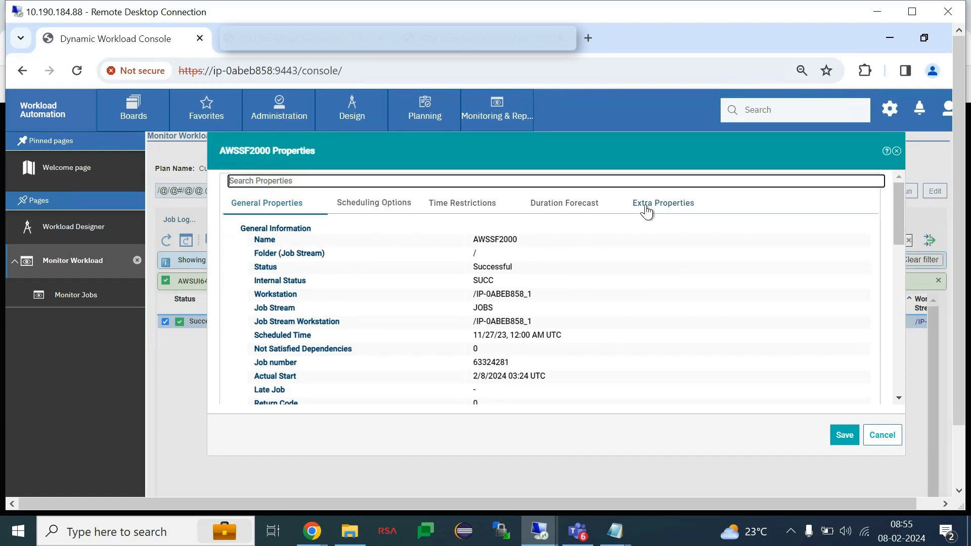
{"action": "left_click", "coordinate": [647, 212]}
{"action": "scroll", "coordinate": [562, 299], "scroll_direction": "down", "scroll_amount": 2}
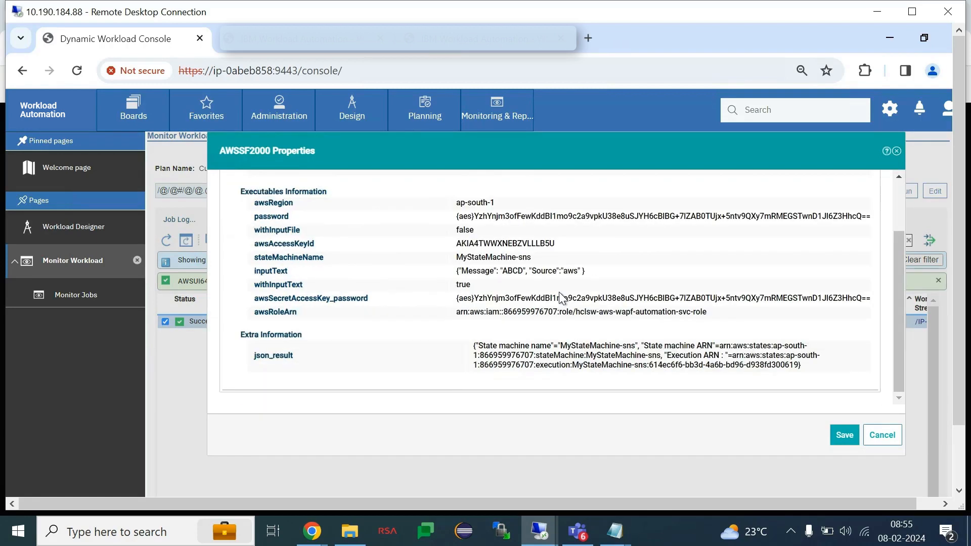
{"action": "scroll", "coordinate": [562, 299], "scroll_direction": "up", "scroll_amount": 2}
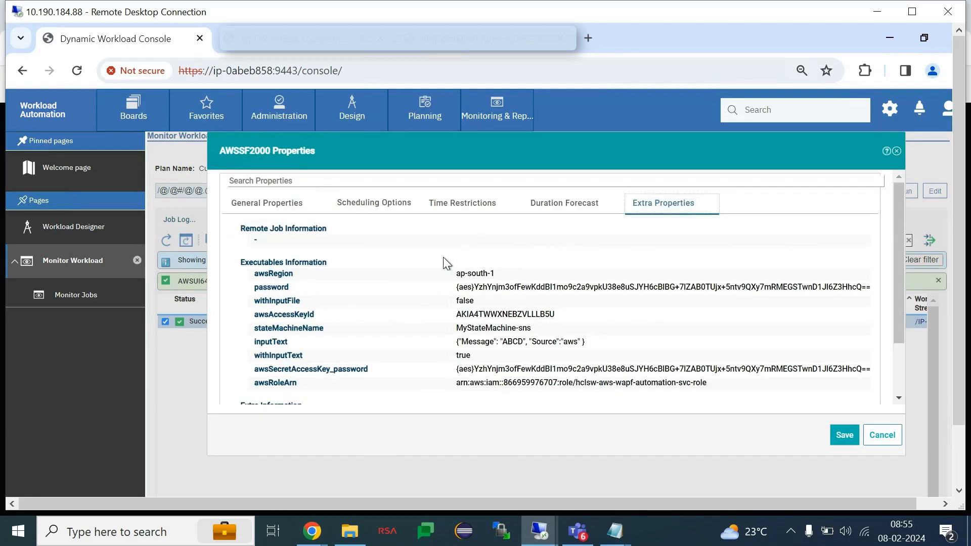
- Examine the AWS region and other executables information of AWSSF2000, and highlight the json_result value under Extra Information
{"action": "left_click_drag", "start_coordinate": [455, 273], "coordinate": [482, 274]}
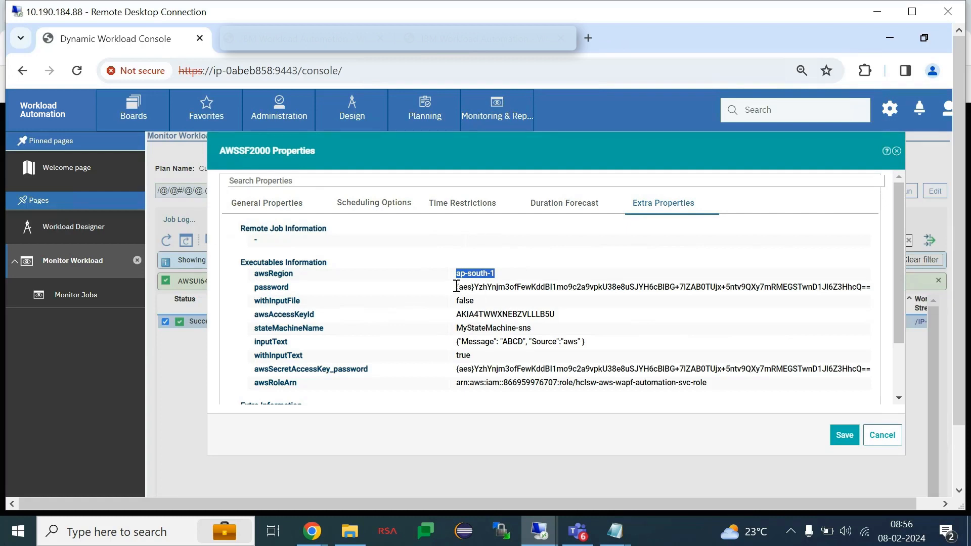
{"action": "left_click_drag", "start_coordinate": [457, 287], "coordinate": [472, 286]}
{"action": "left_click", "coordinate": [533, 286]}
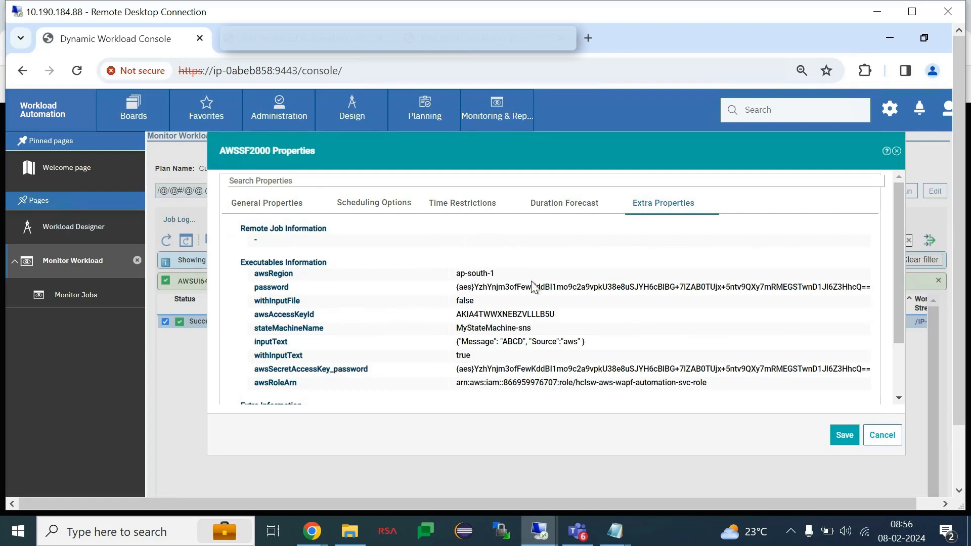
{"action": "left_click_drag", "start_coordinate": [531, 282], "coordinate": [577, 323]}
{"action": "scroll", "coordinate": [577, 324], "scroll_direction": "down", "scroll_amount": 2}
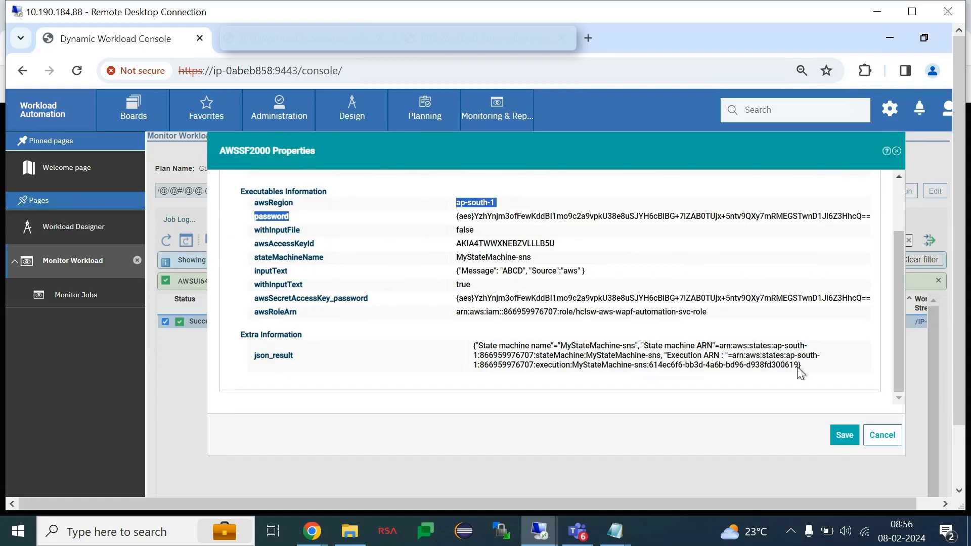
{"action": "left_click_drag", "start_coordinate": [799, 366], "coordinate": [468, 354]}
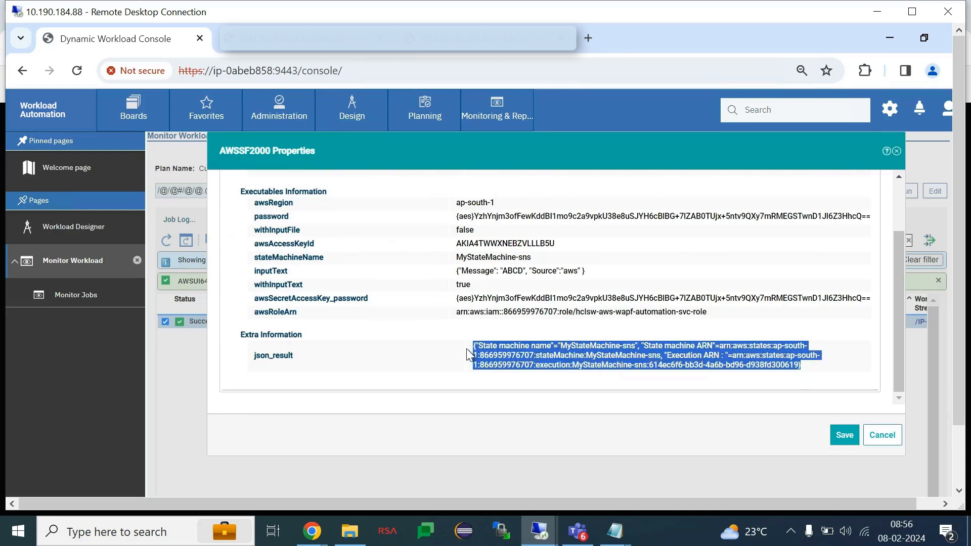